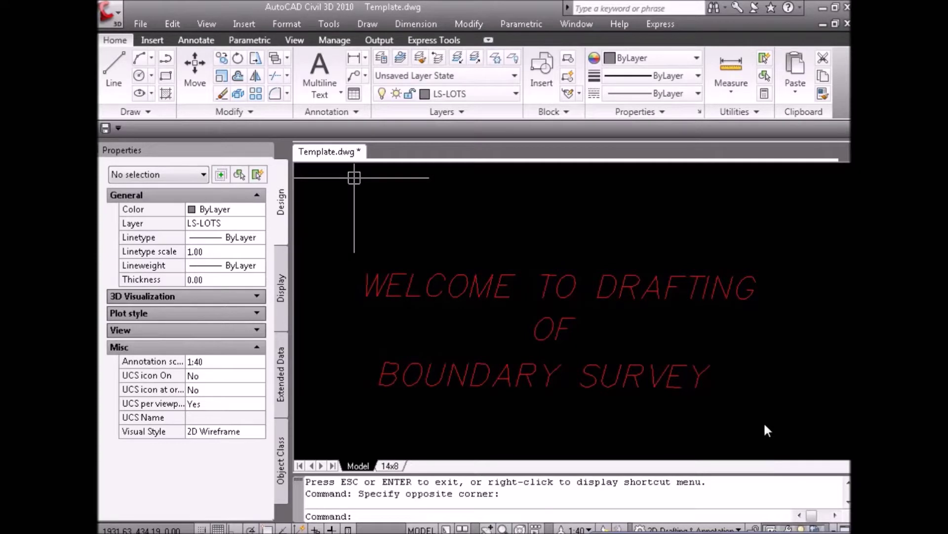
Open the Crew Points field-notes image to review the crew's angles and distances.
left_click(767, 414)
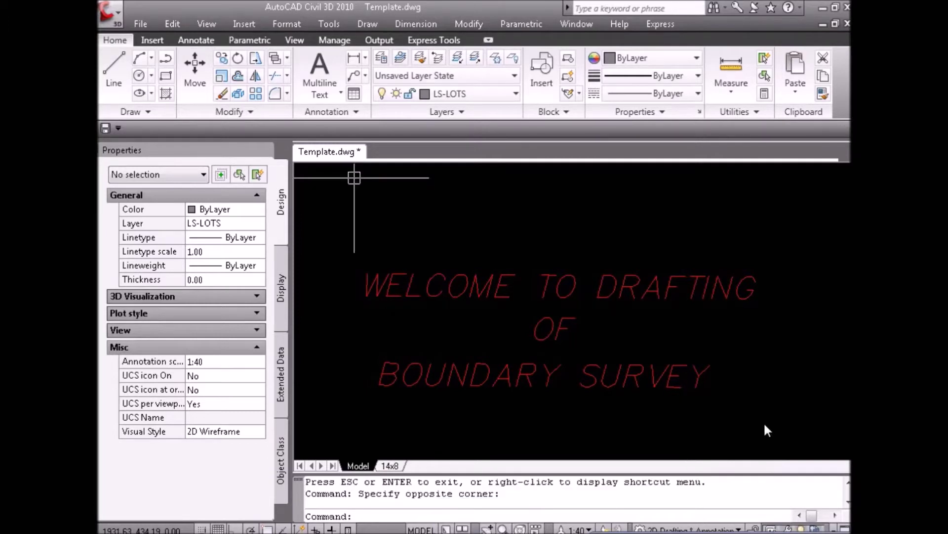
left_click(764, 422)
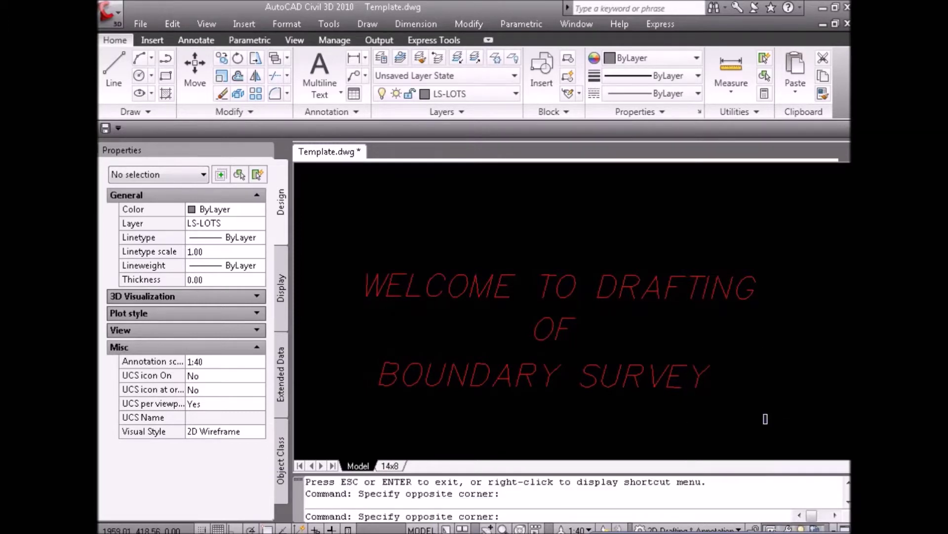
left_click(767, 414)
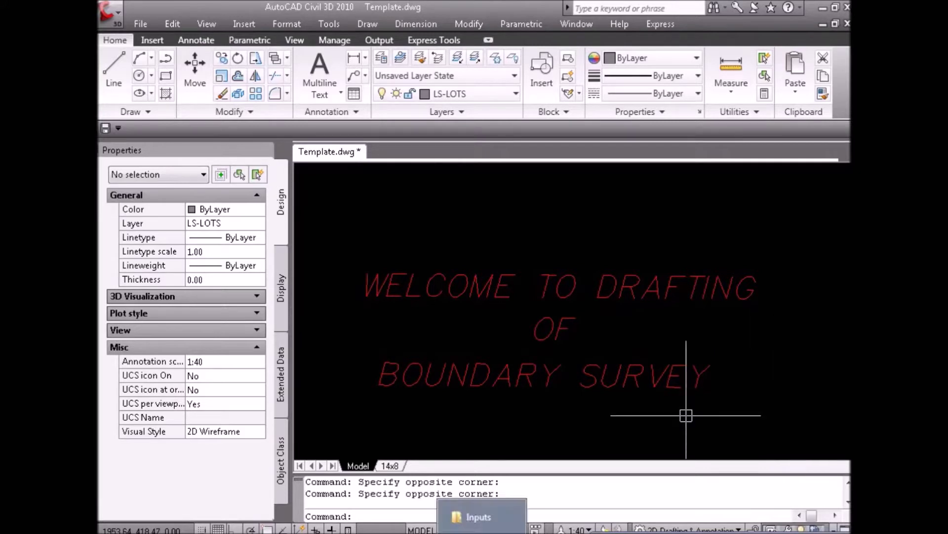
left_click(468, 524)
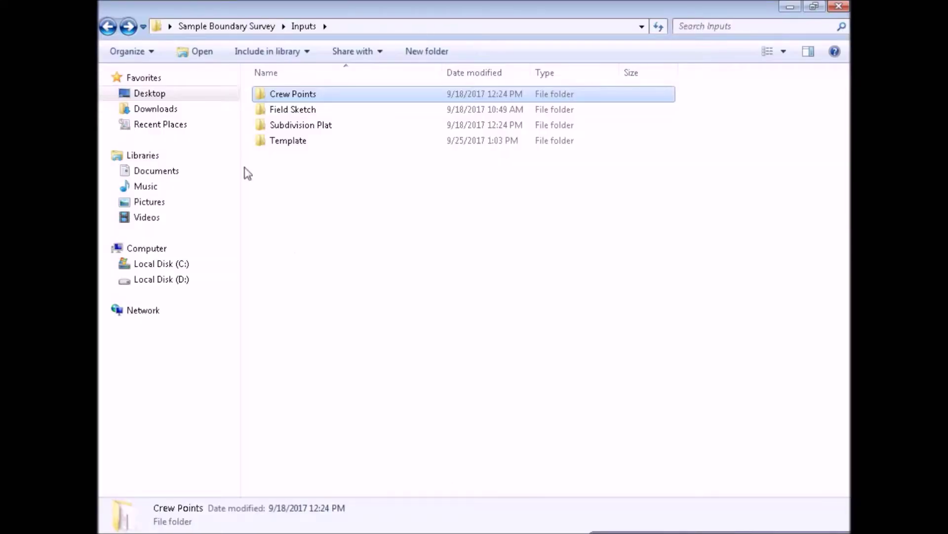
double_click(304, 97)
double_click(294, 94)
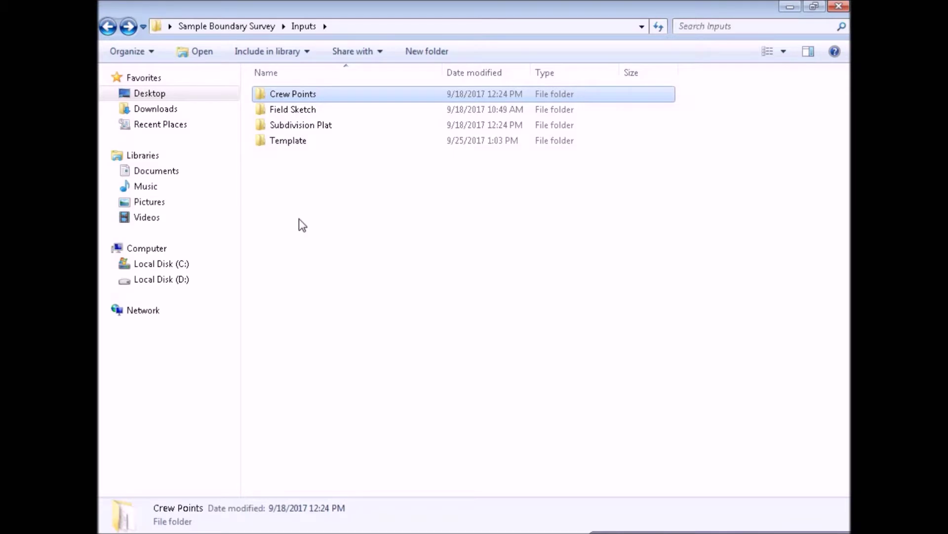
left_click(297, 222)
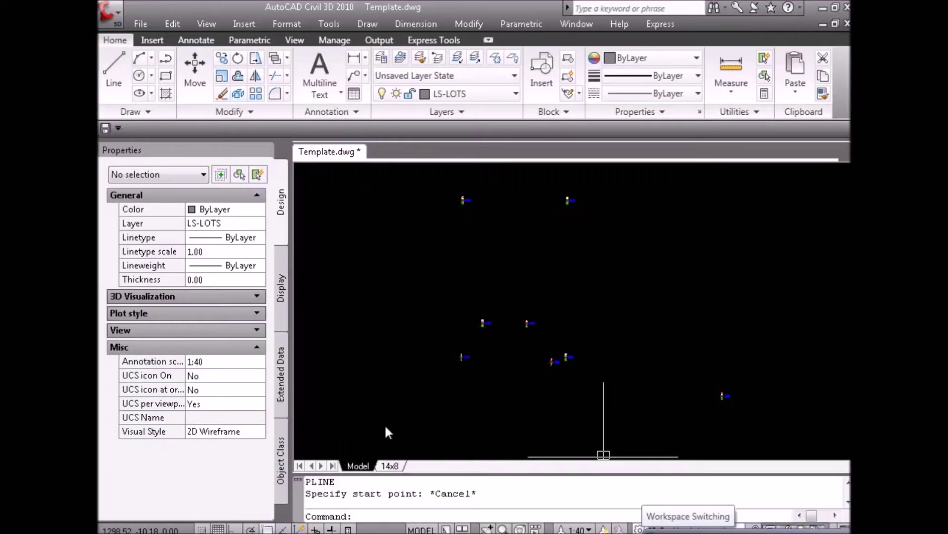
Draw a polyline boundary segment from survey point 1 to survey point 2.
left_click(375, 423)
key("Escape")
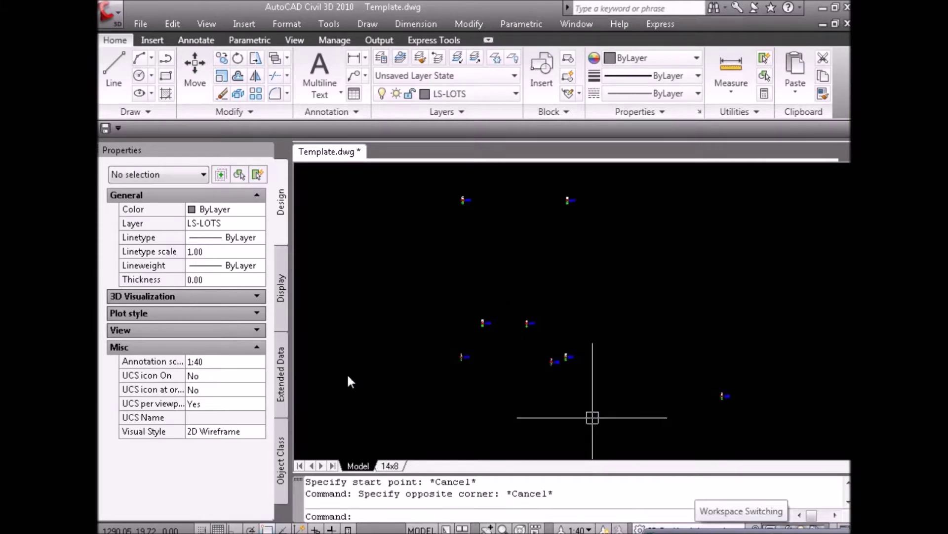
left_click(387, 347)
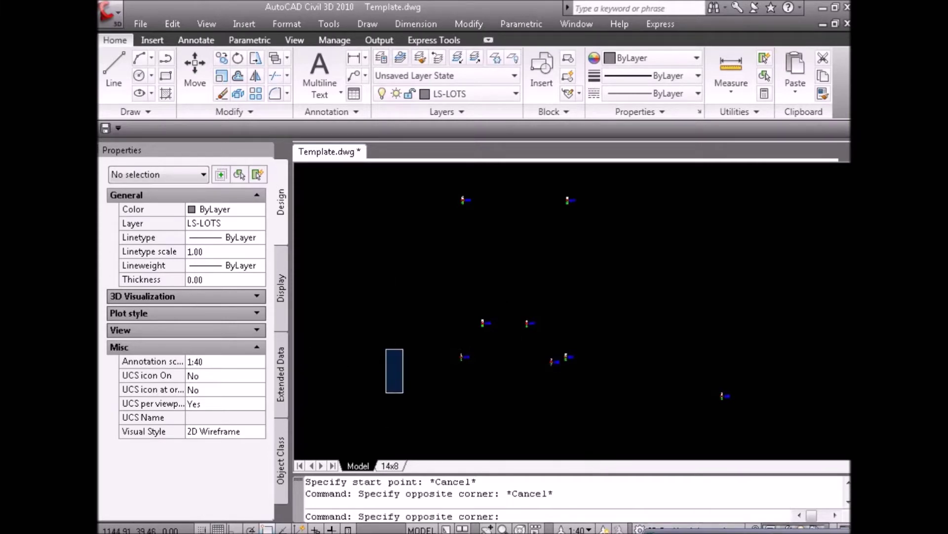
left_click(404, 394)
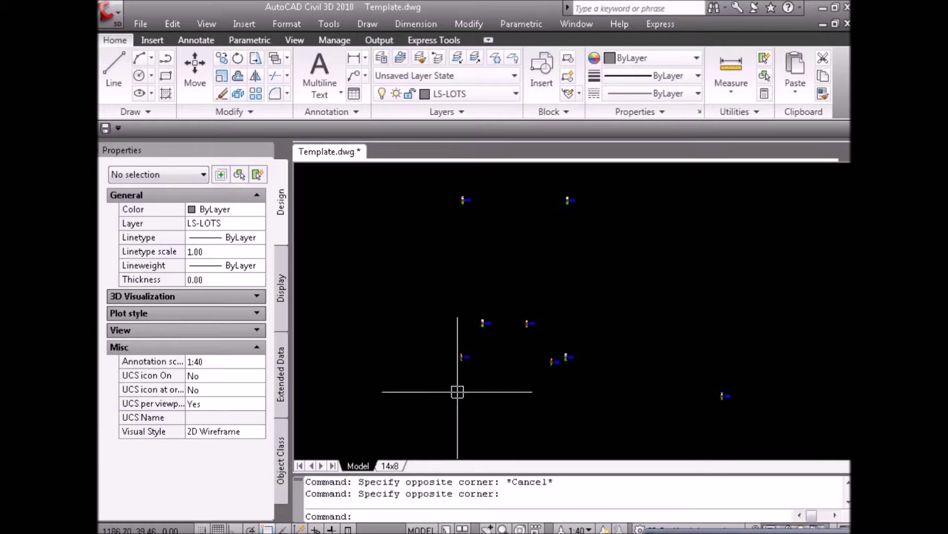
key("Return")
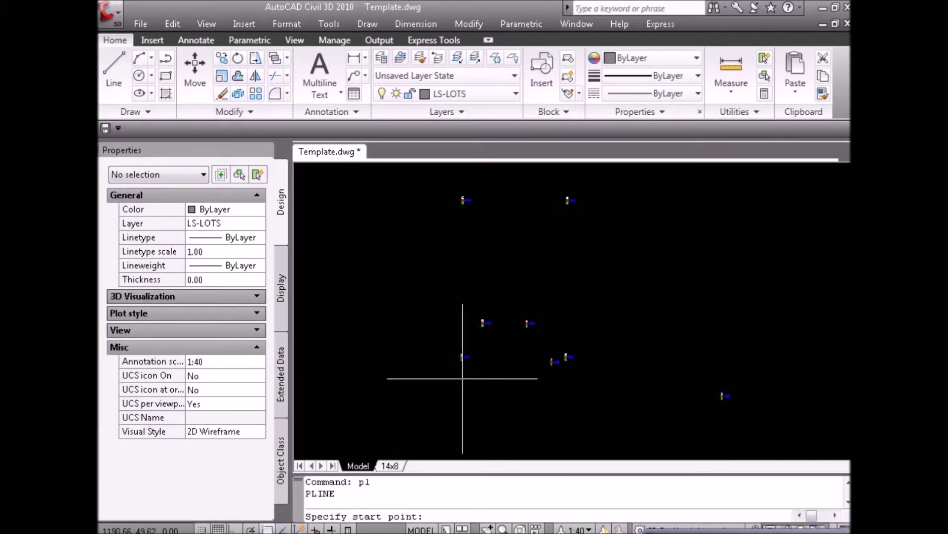
left_click(461, 355)
scroll(540, 357, "up", 3)
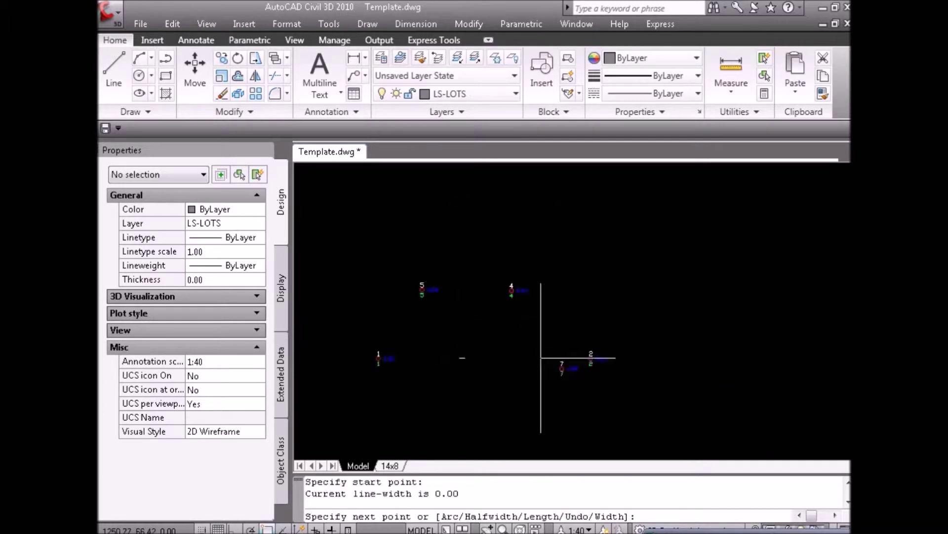
left_click(592, 356)
key("Escape")
scroll(595, 348, "down", 2)
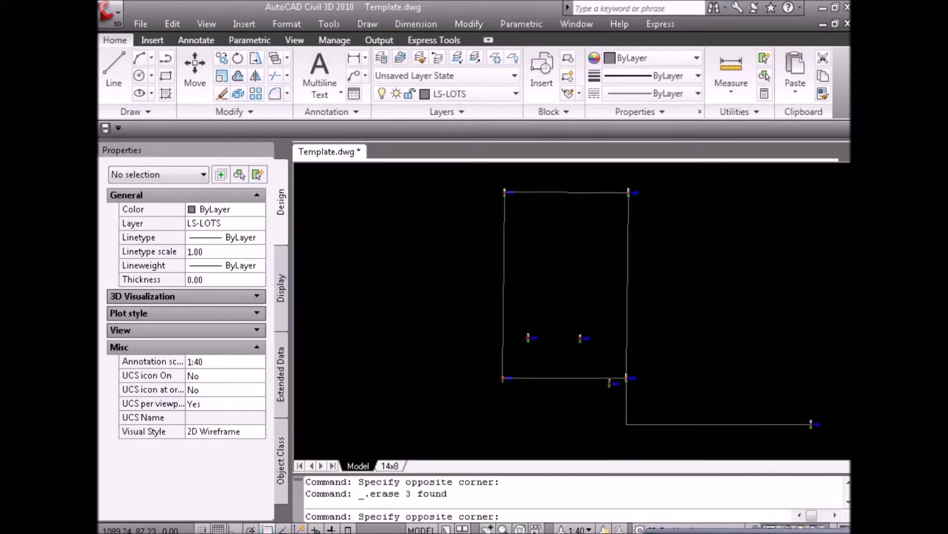
left_click(347, 347)
key("Escape")
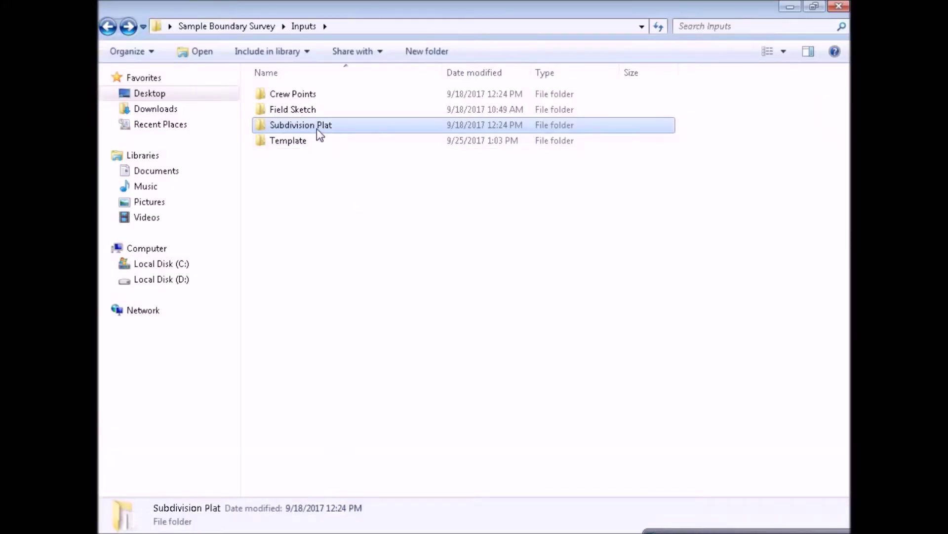
View the Plat image in the Subdivision Plat folder for Lot 382's dimensions and bearings.
double_click(316, 129)
left_click(273, 90)
double_click(274, 91)
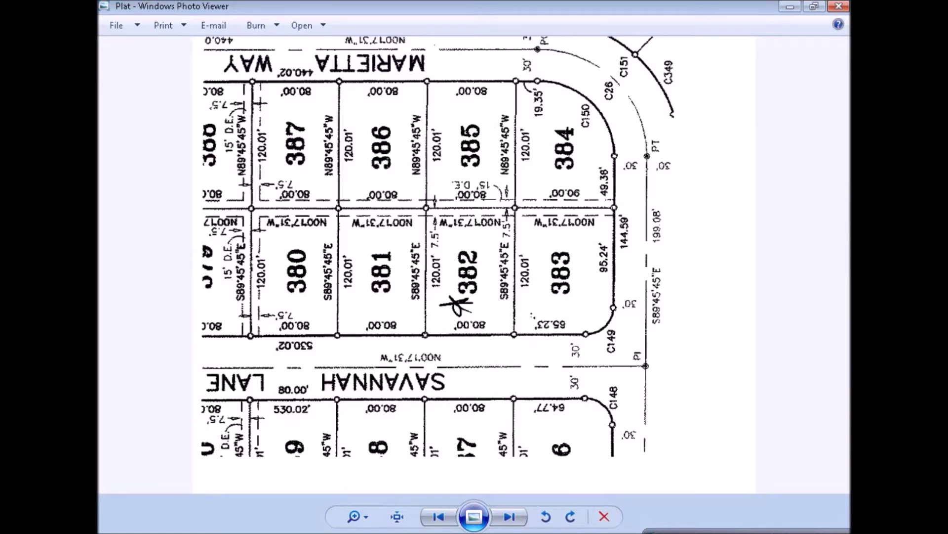
left_click(692, 532)
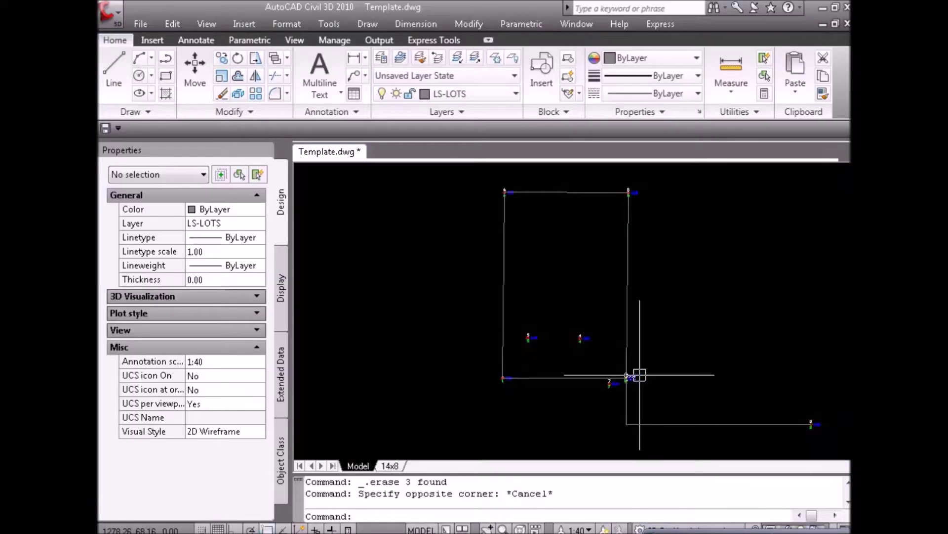
Draw a 120.01 line from the lot corner at bearing S89°45'45"E.
key("Escape")
type("l")
key("Return")
left_click(658, 348)
type("@120.01<s89D45'45\"e")
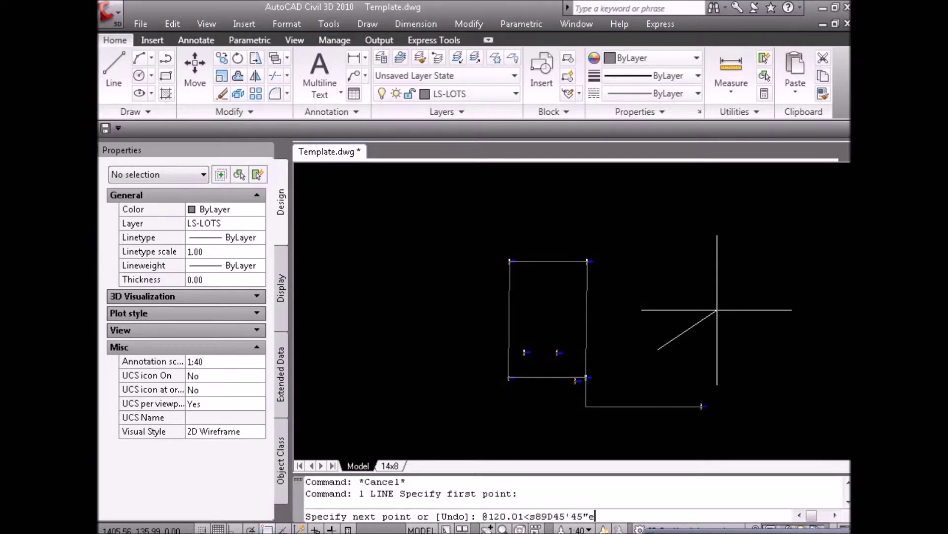
key("Return")
key("Escape")
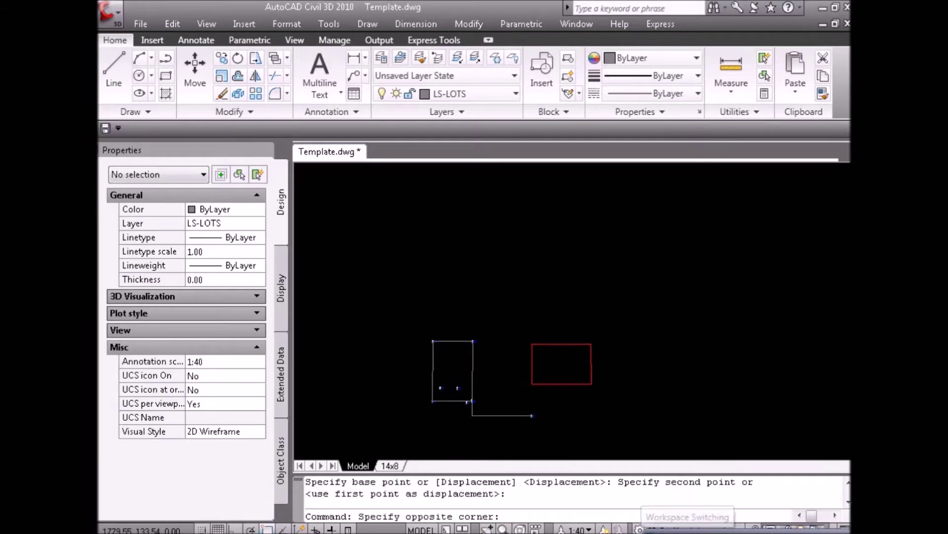
key("Escape")
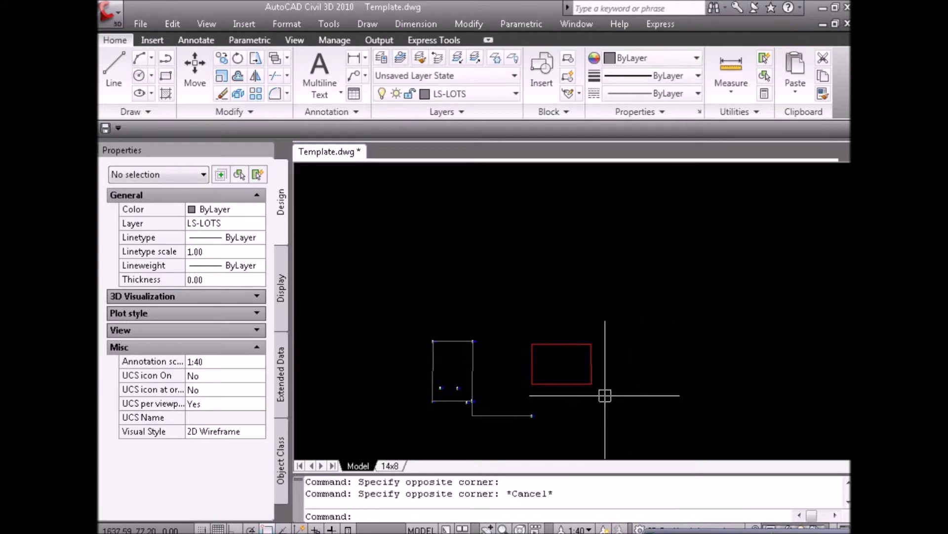
Move the red house rectangle so its bottom-left corner sits on the lot corner.
left_click(572, 344)
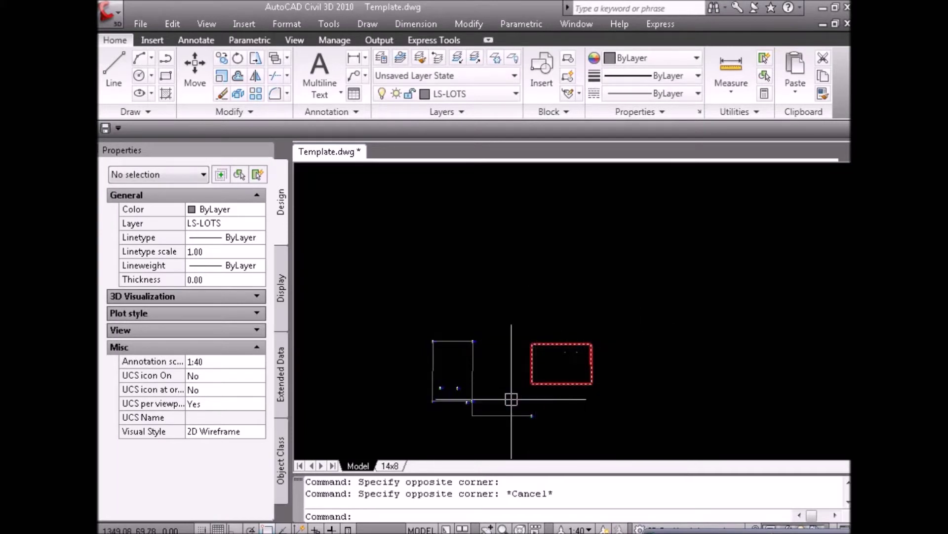
type("m")
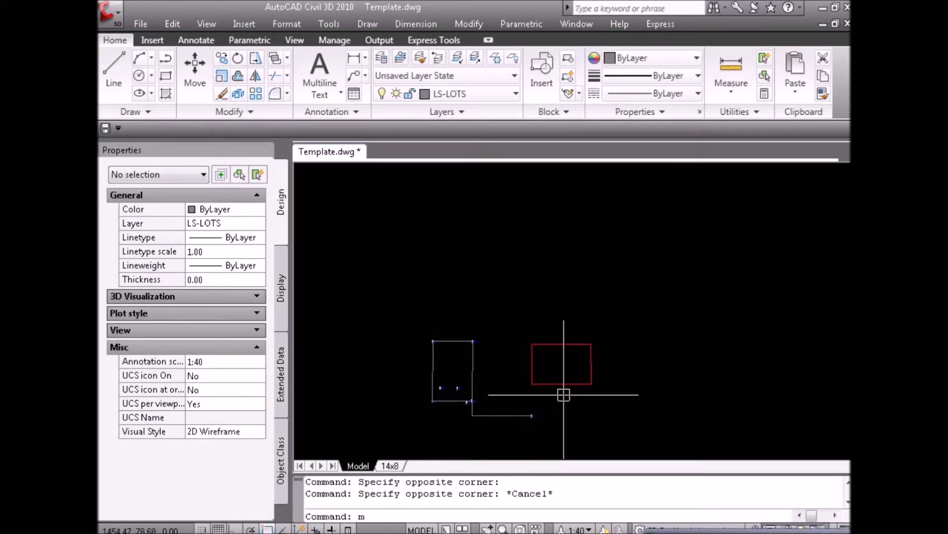
key("Return")
left_click(562, 383)
key("Return")
left_click(532, 383)
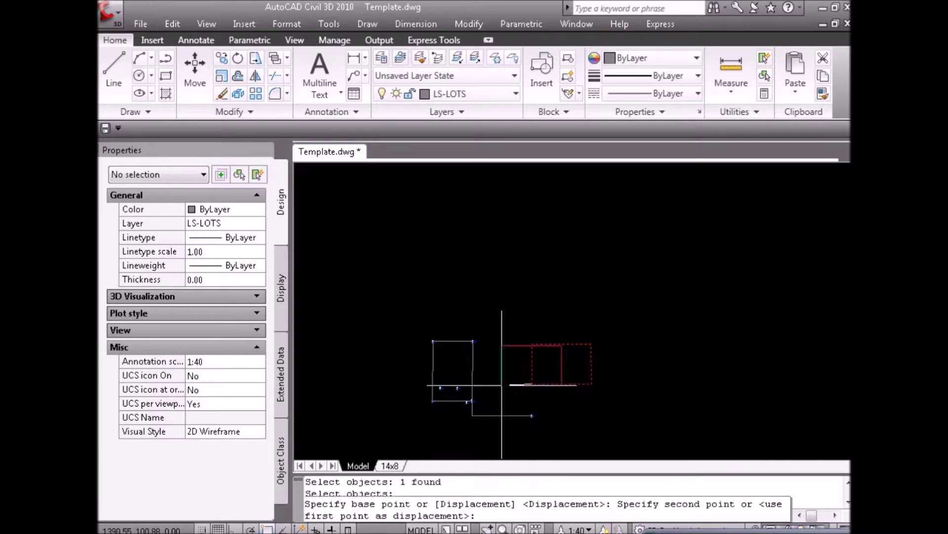
left_click(475, 388)
key("Escape")
Rotate the lot lines and points about the lot corner using the Reference option.
scroll(509, 333, "down", 4)
type("ro")
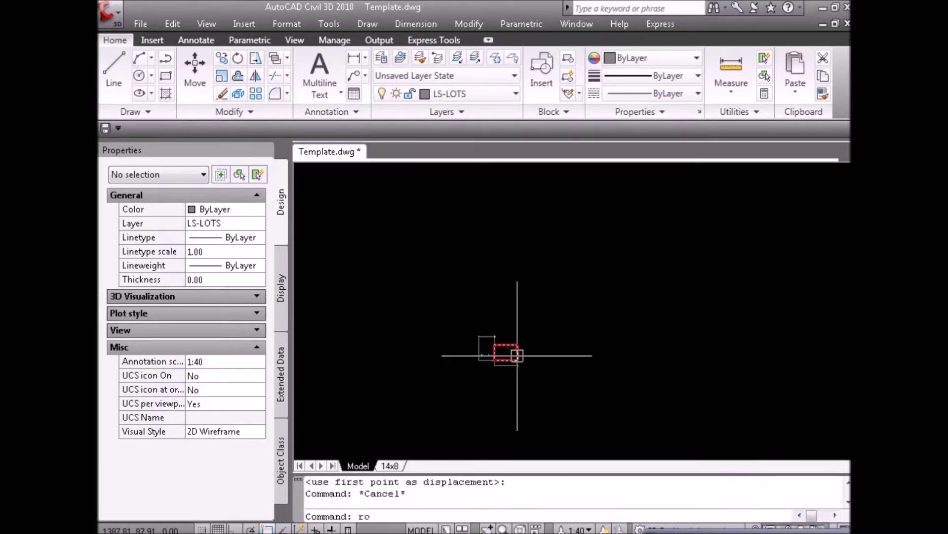
key("Return")
left_click(541, 380)
left_click(451, 301)
left_click(504, 345, "shift")
scroll(498, 353, "up", 5)
key("Return")
left_click(487, 373)
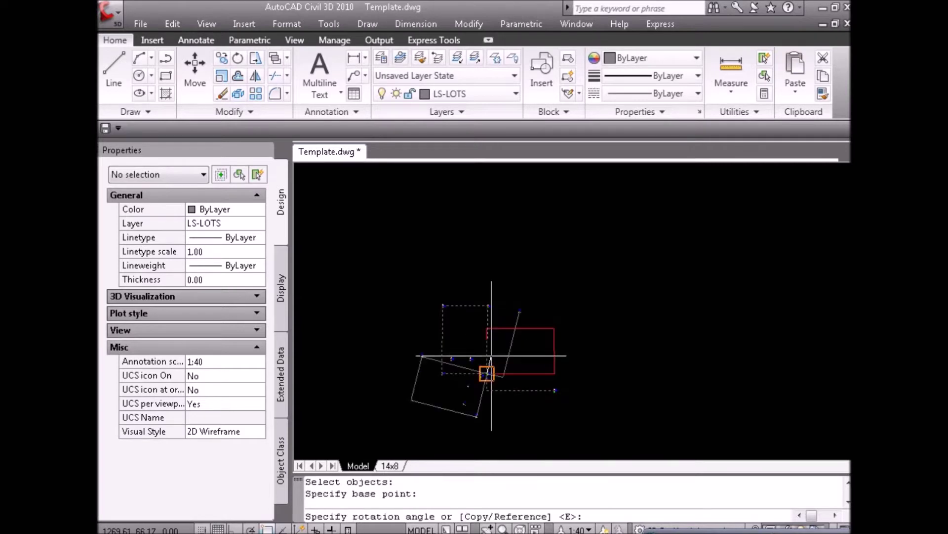
type("r")
key("Return")
left_click(486, 373)
left_click(442, 373)
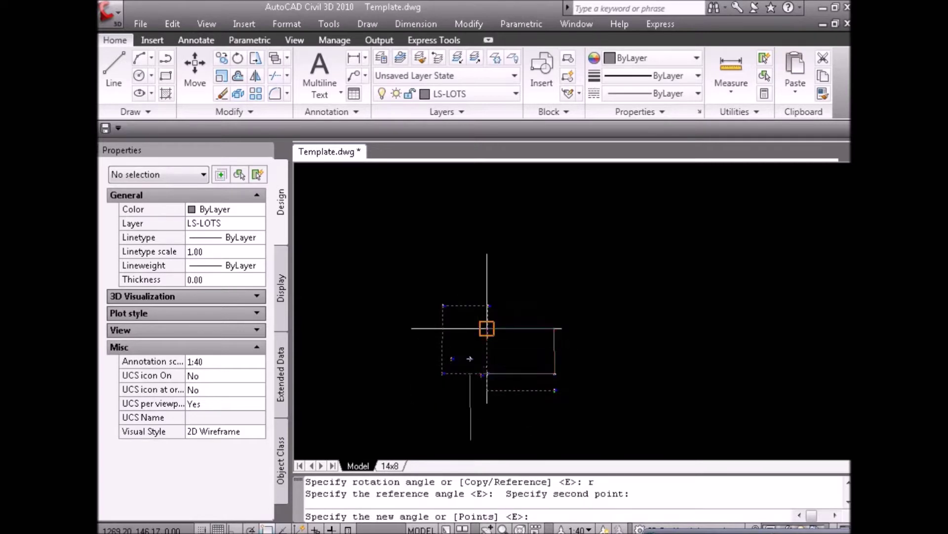
key("Escape")
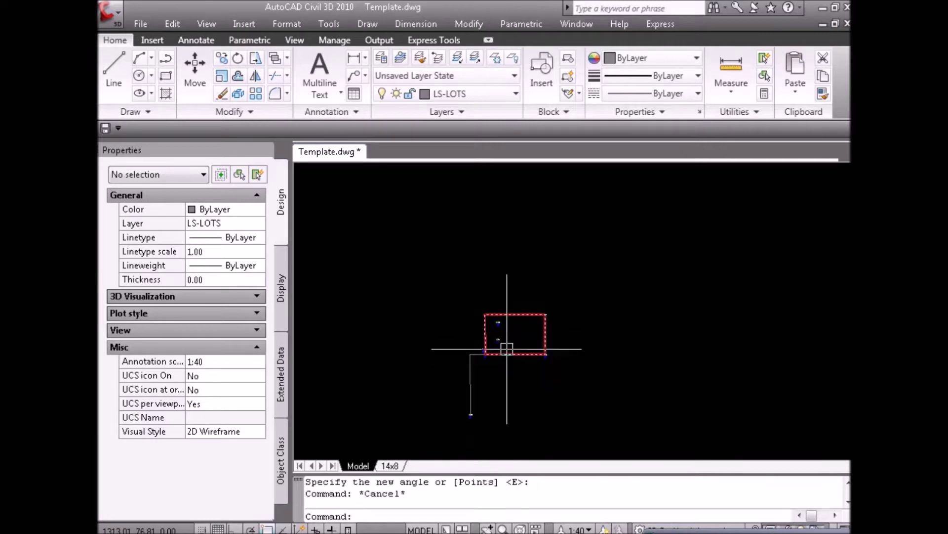
key("Escape")
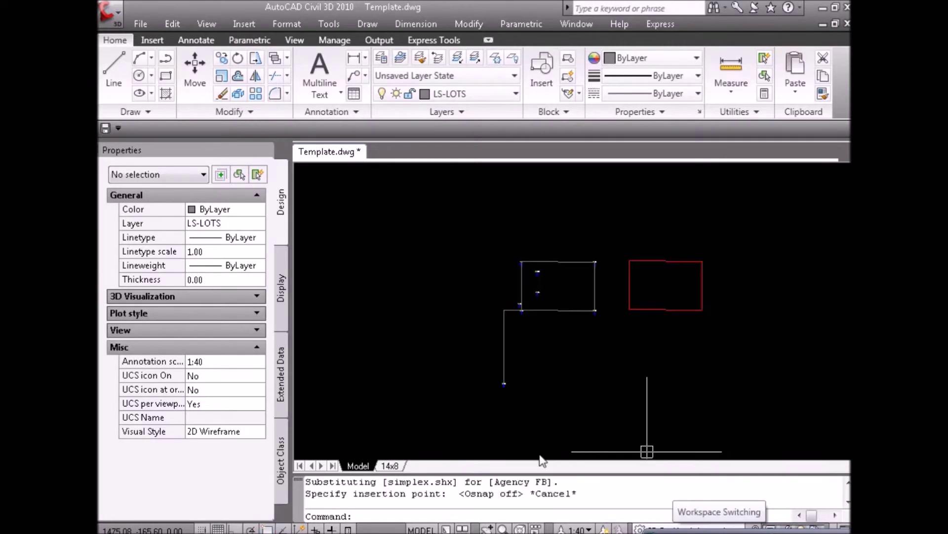
left_click(646, 453)
key("Escape")
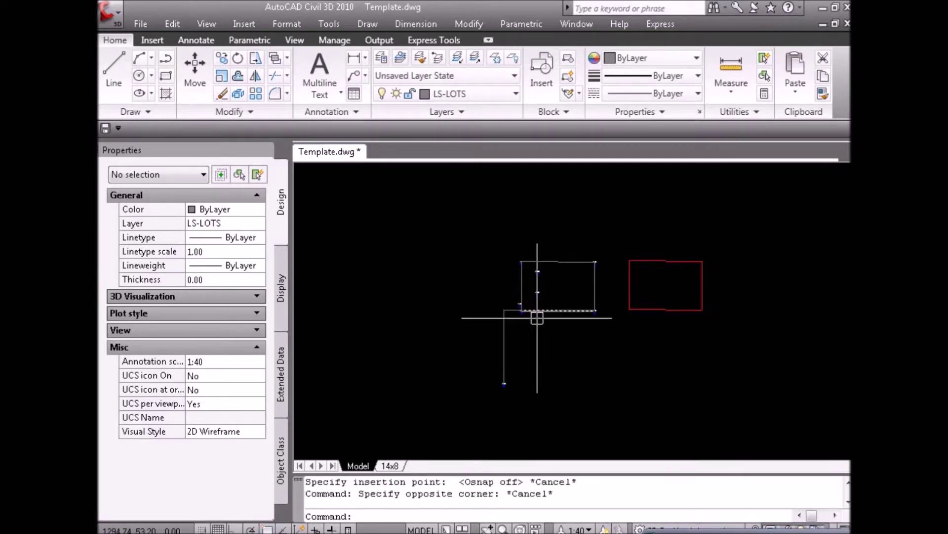
Read the left lot line's angle in QuickCalc.
key("ctrl+v")
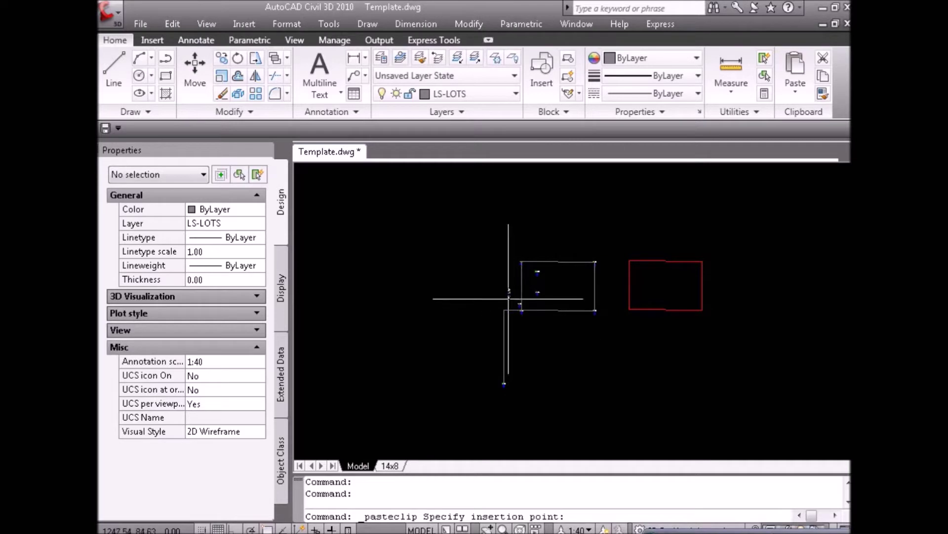
key("Escape")
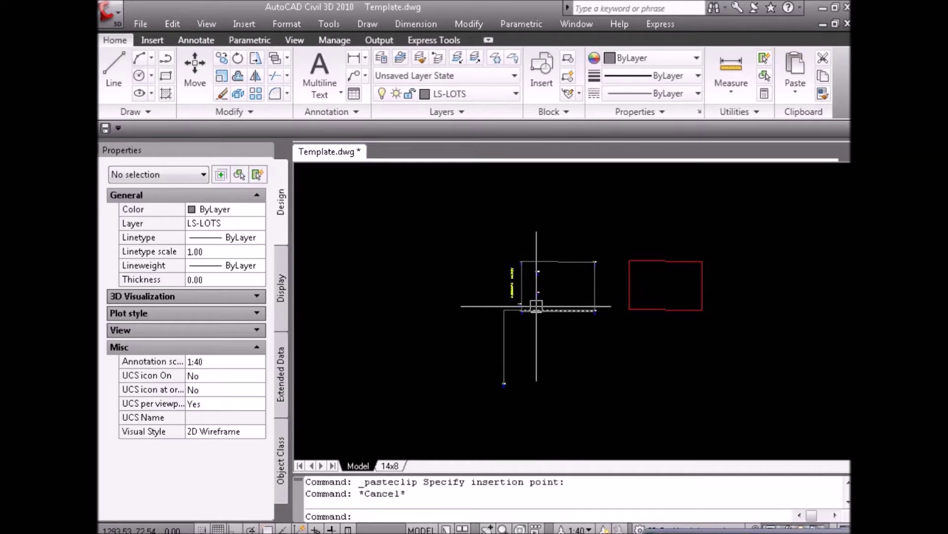
left_click(520, 303)
left_click(255, 494)
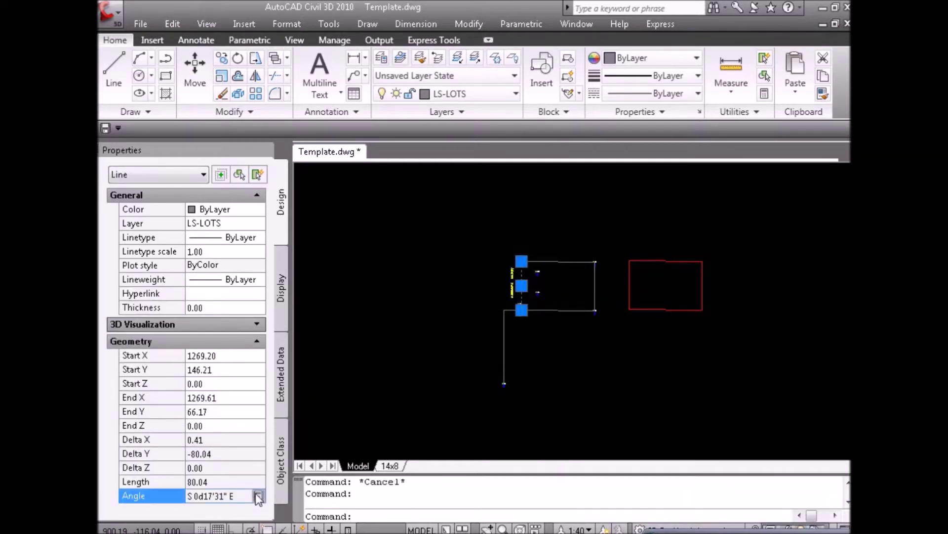
left_click(257, 496)
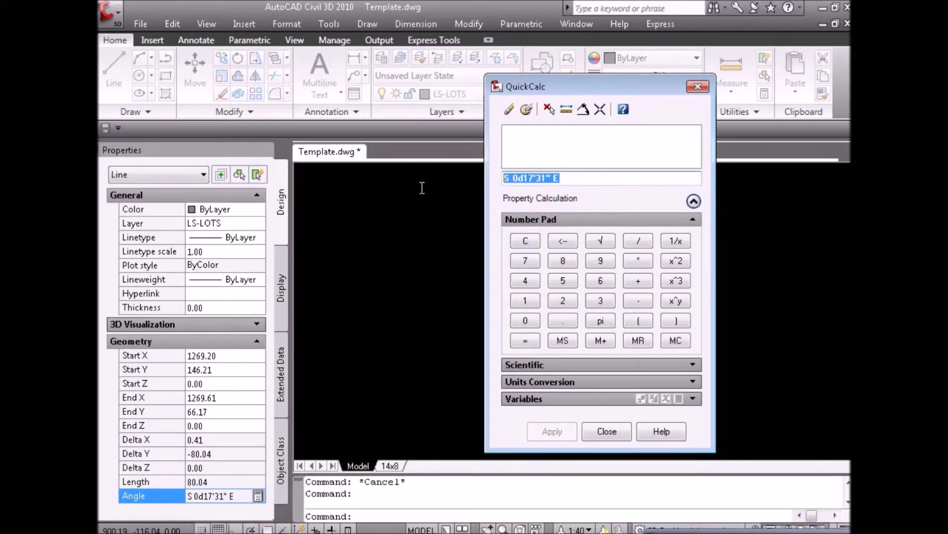
left_click(613, 426)
scroll(520, 256, "up", 3)
key("Escape")
Change the bearing text beside the side line to S 0d17'31" E.
double_click(505, 308)
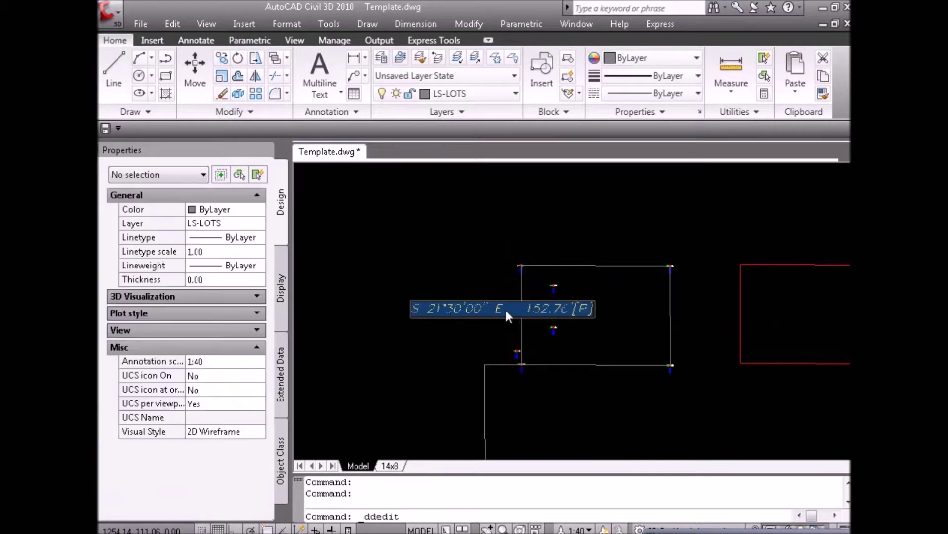
type("S 0d17'31\" E")
key("Return")
key("Escape")
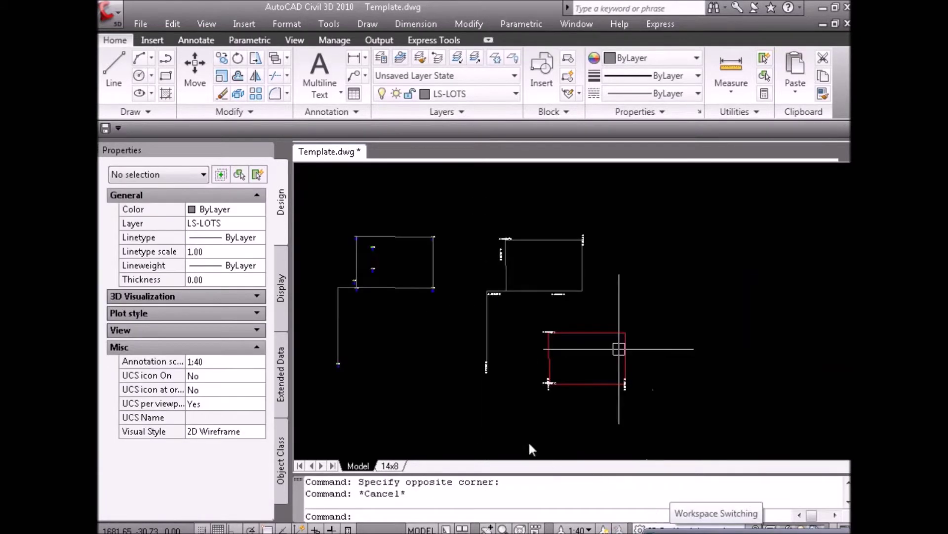
left_click(513, 427)
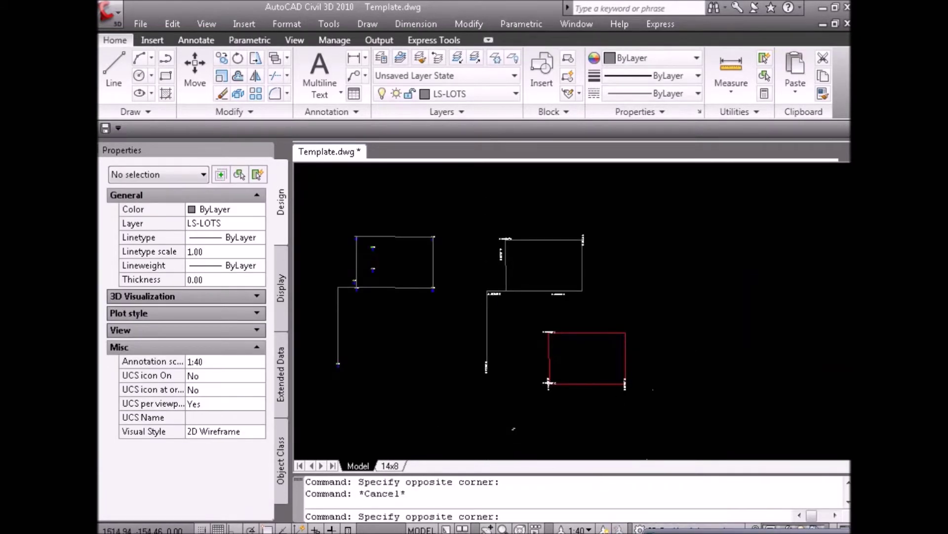
Put the 22 lot objects on the LS-LOTS layer.
key("Escape")
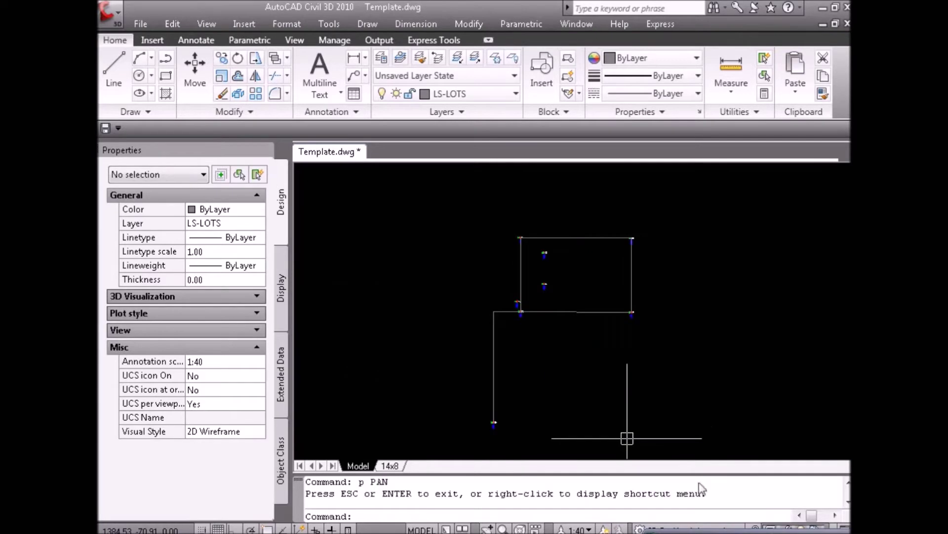
left_click(627, 439)
key("Escape")
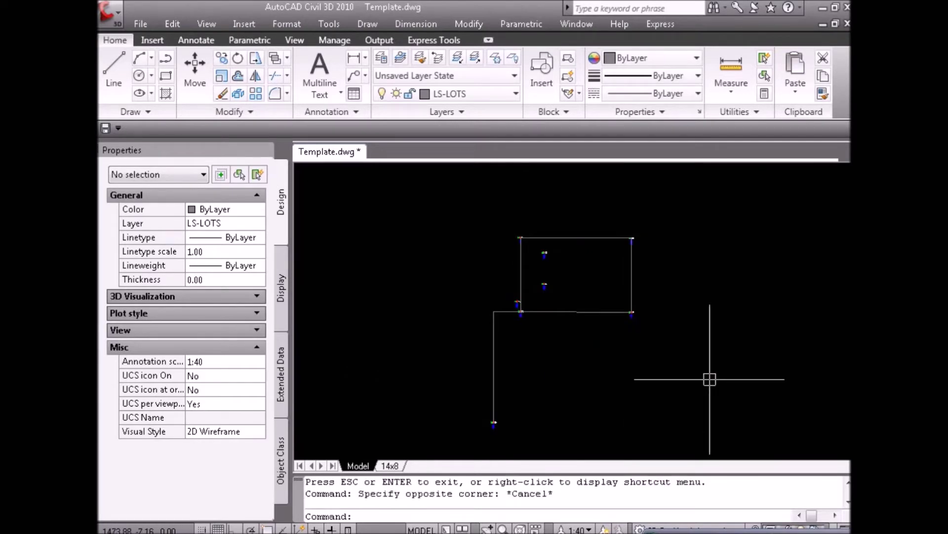
scroll(624, 387, "down", 2)
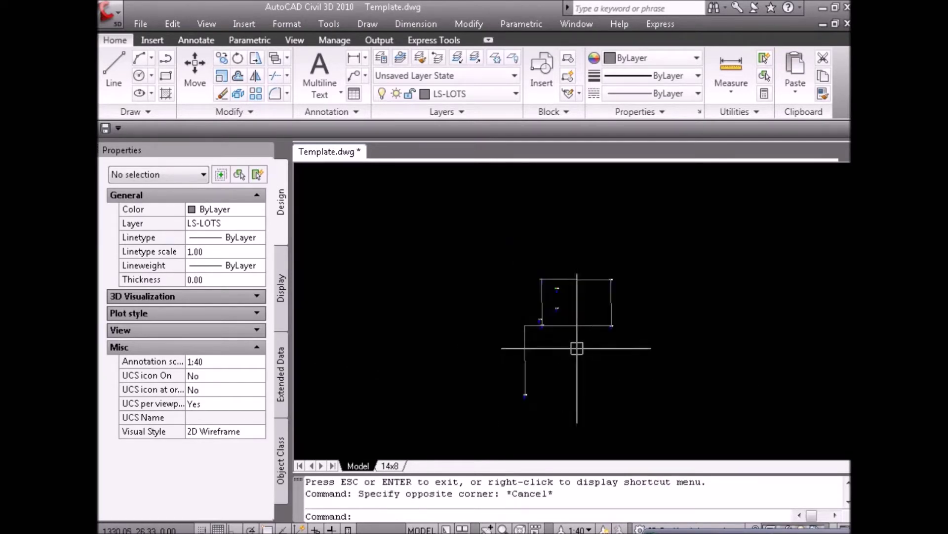
left_click(477, 266)
left_click(660, 400)
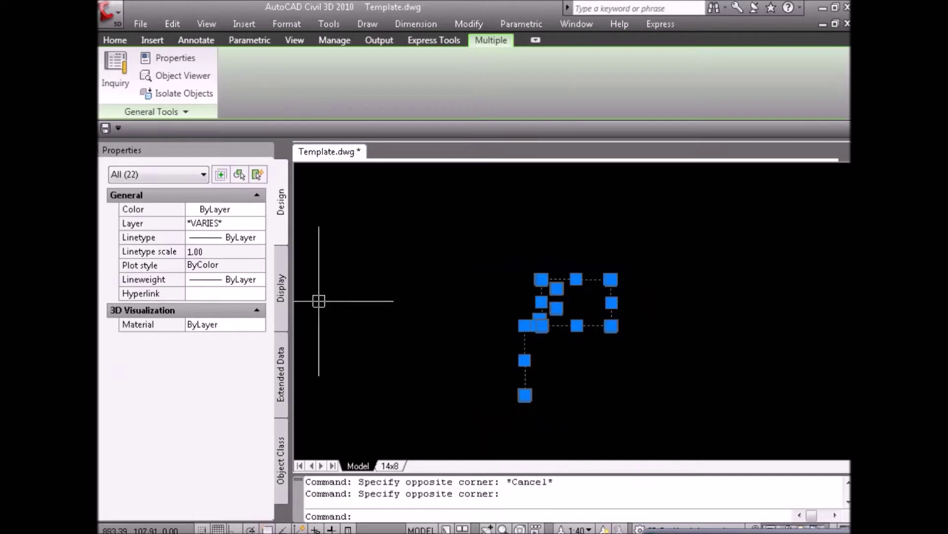
left_click(231, 223)
left_click(229, 224)
scroll(225, 238, "up", 3)
left_click(221, 239)
key("Escape")
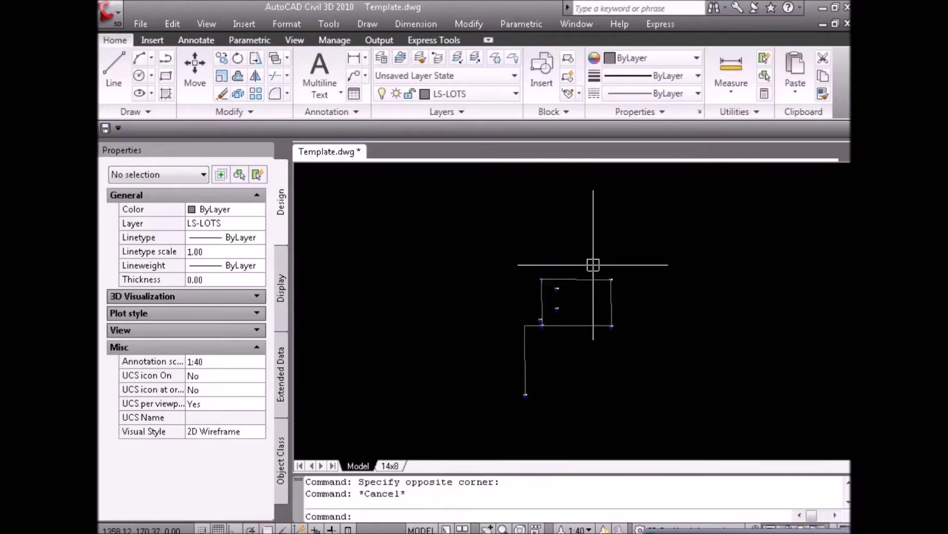
Rotate the lot by reference from its two left corners to a new angle of 0.
key("Escape")
left_click(671, 435)
key("Escape")
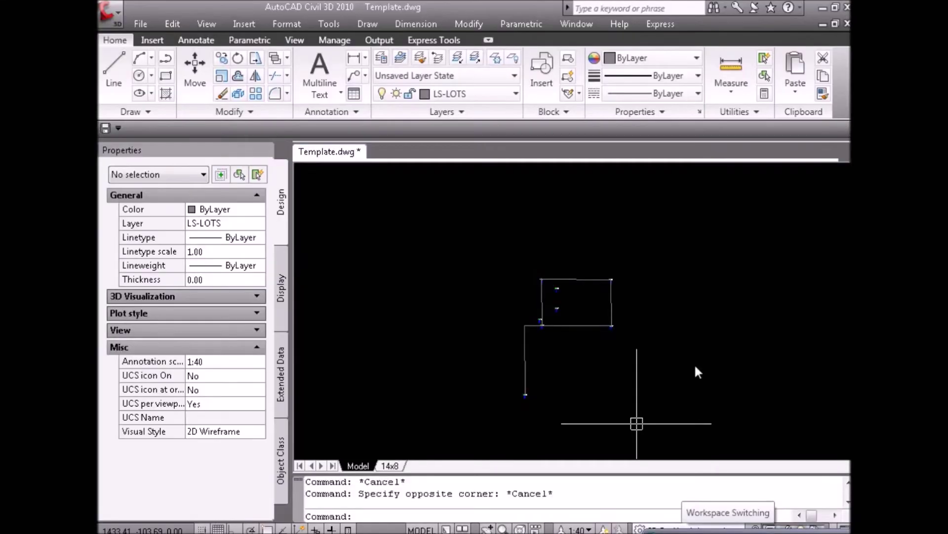
left_click(692, 395)
key("Escape")
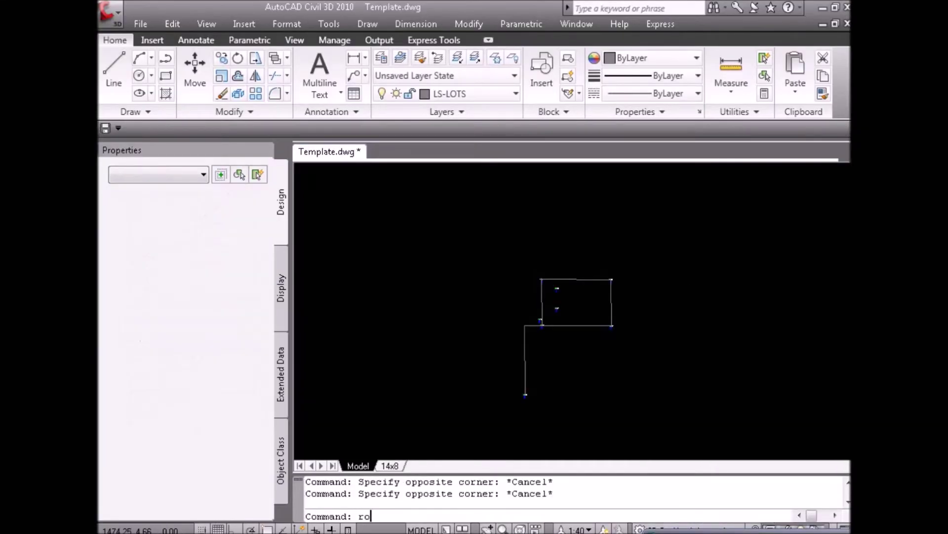
key("Return")
left_click(670, 424)
left_click(467, 194)
key("Return")
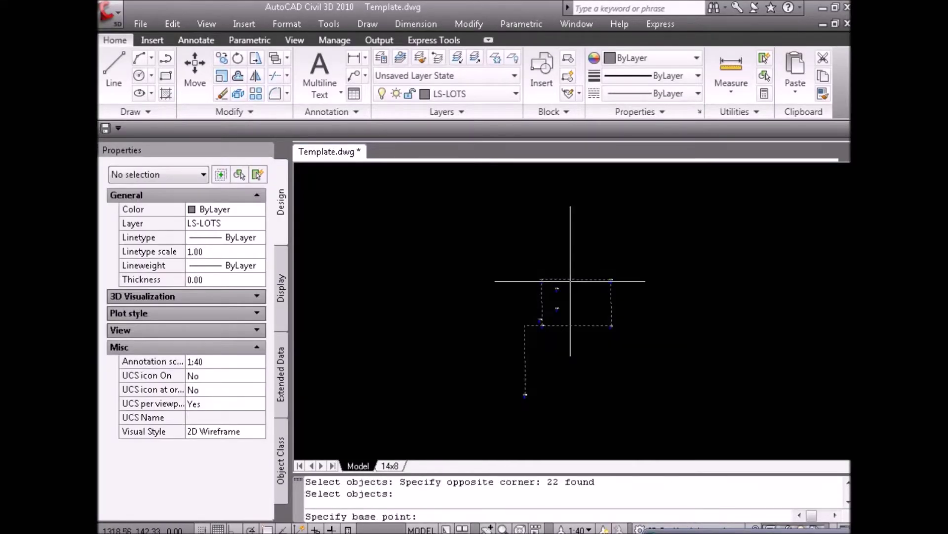
key("F3")
left_click(541, 279)
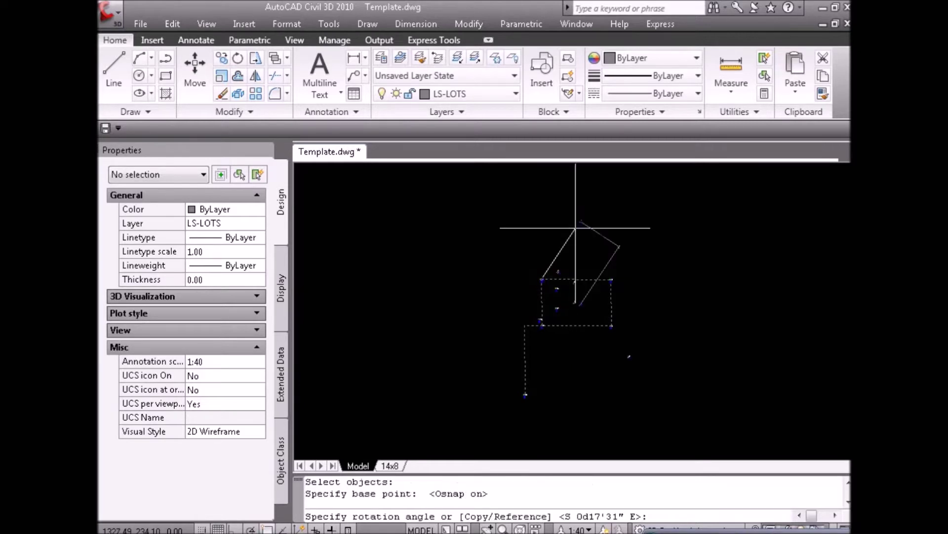
type("r")
key("Return")
left_click(541, 280)
left_click(542, 324)
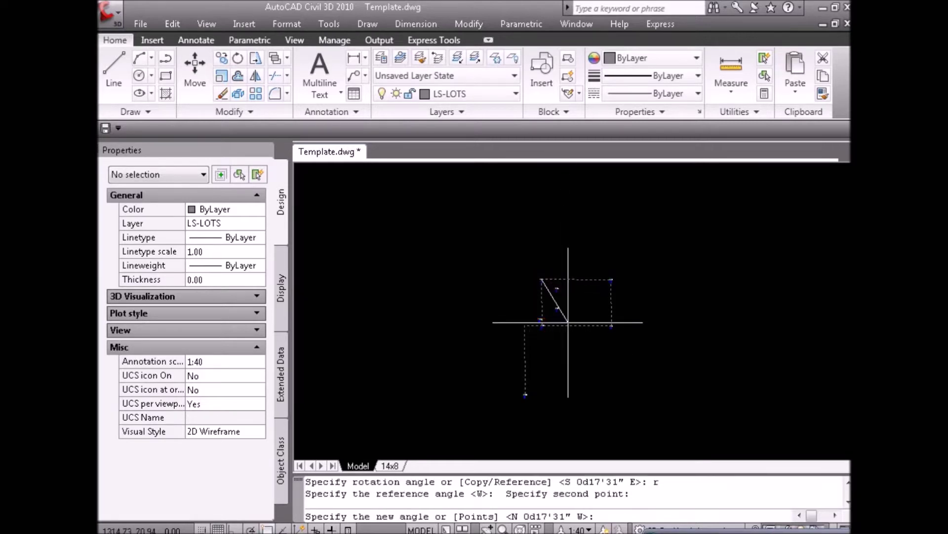
type("0")
key("Return")
key("Escape")
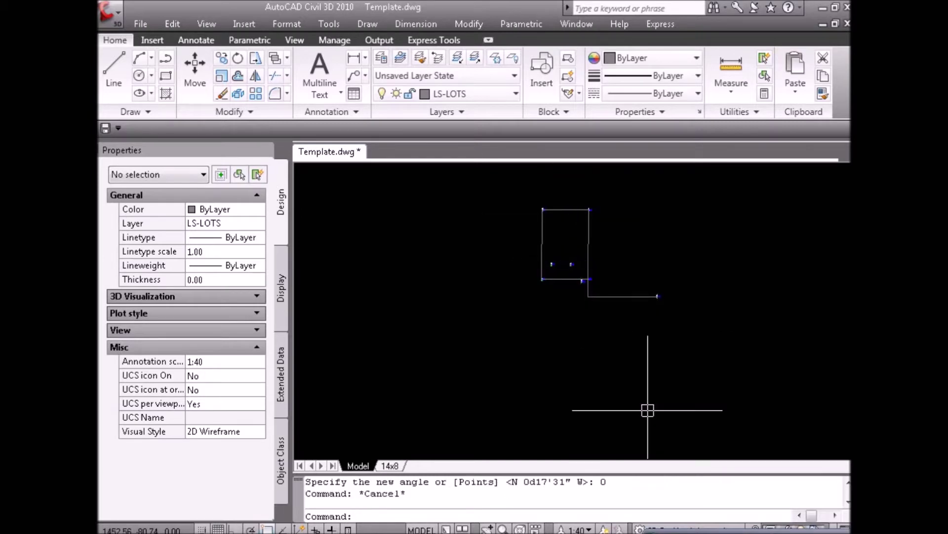
Lengthen the bottom lot line dynamically so it extends left past the corner.
key("Escape")
left_click(505, 355)
key("Escape")
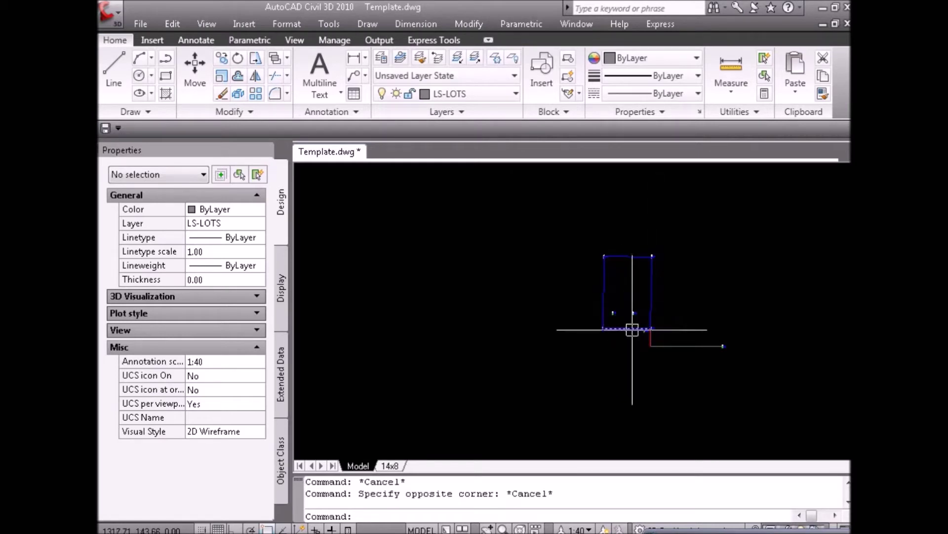
key("Escape")
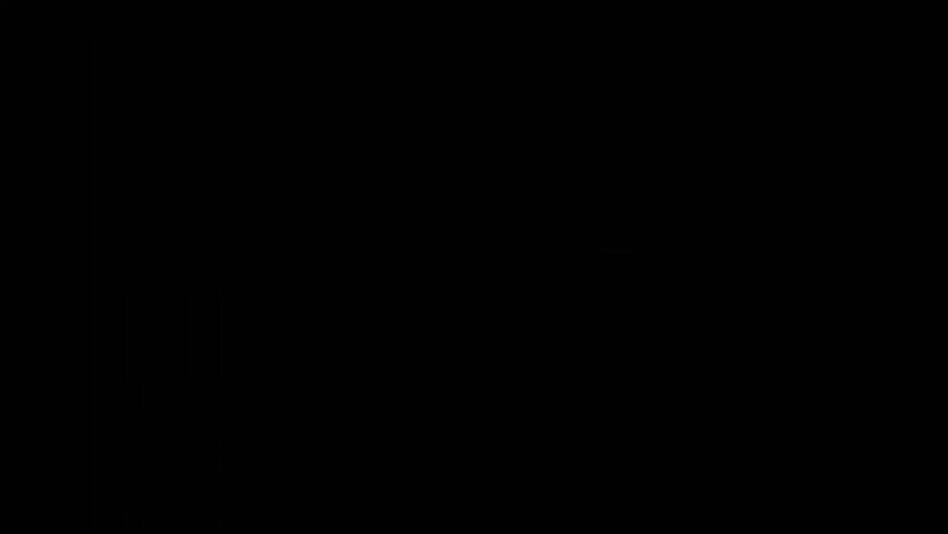
key("Escape")
left_click(559, 364)
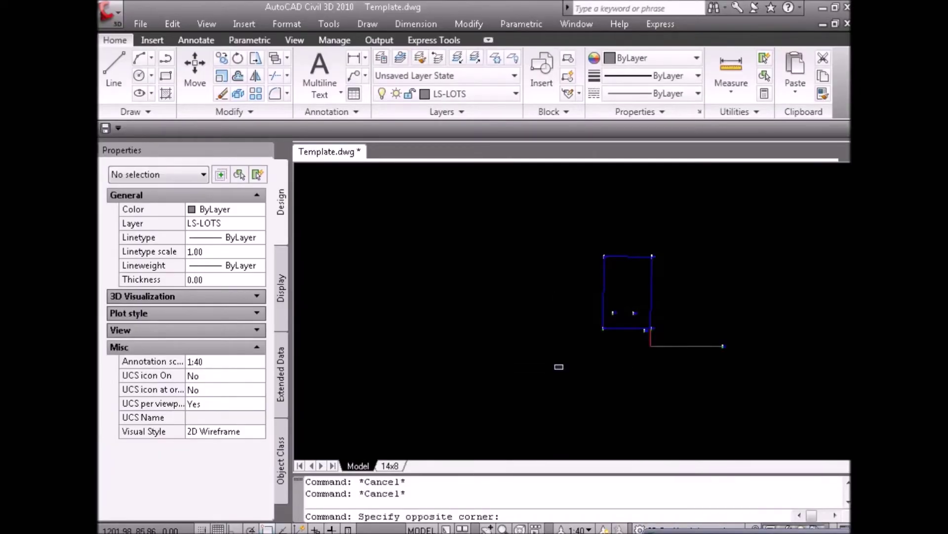
key("Escape")
type("ld")
key("Return")
left_click(623, 329)
left_click(578, 341)
key("Escape")
Break the bottom line at the rectangle's corner.
type("bk")
key("Return")
left_click(595, 327)
left_click(603, 328)
key("Escape")
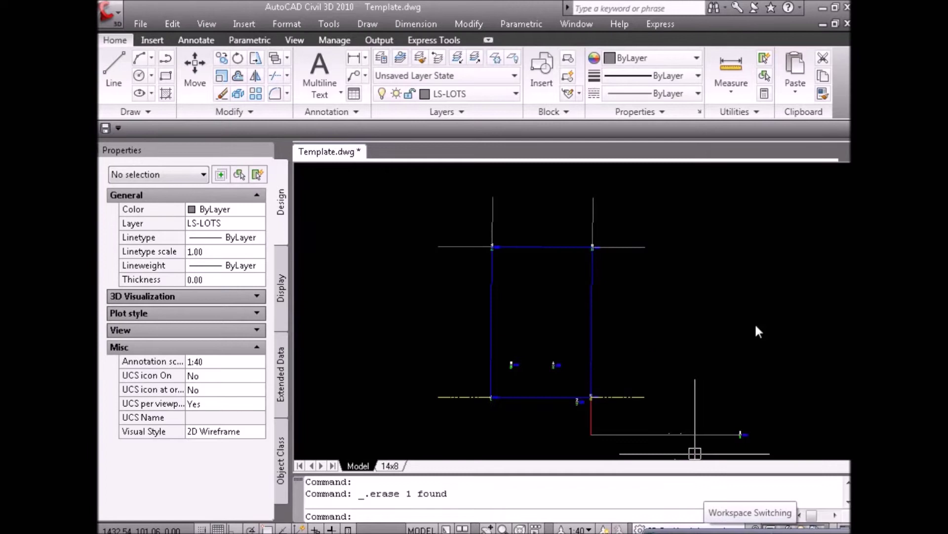
left_click(758, 315)
key("Escape")
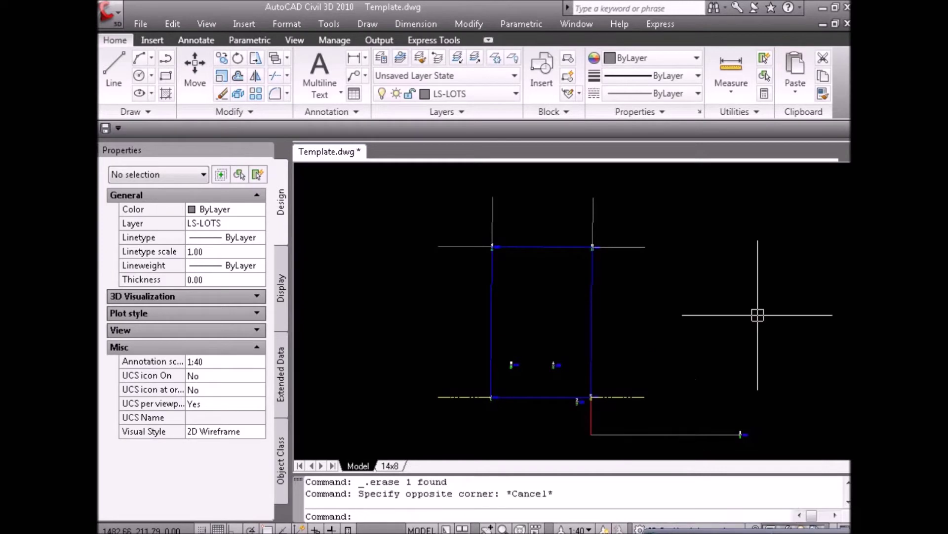
Paste the lot label and change its xxx placeholder to 382.
key("ctrl+v")
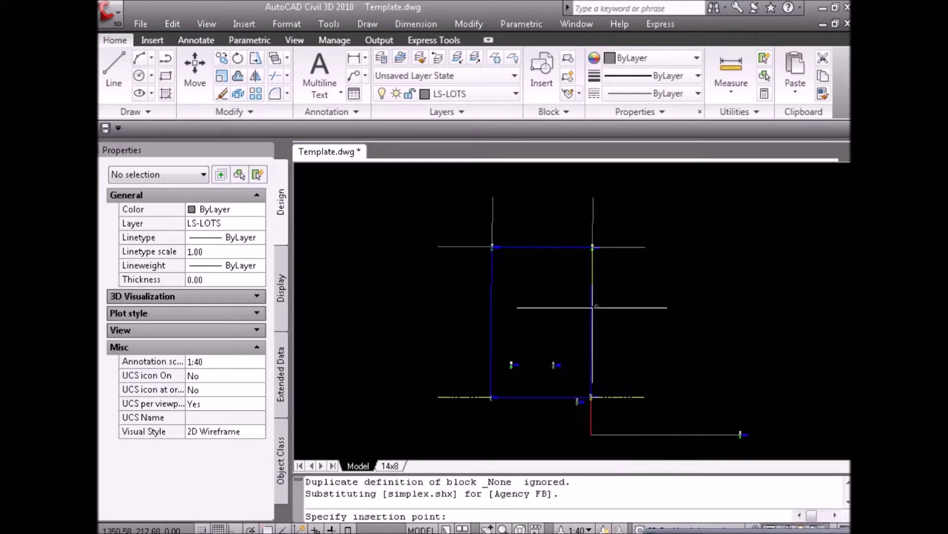
key("Escape")
scroll(562, 284, "up", 2)
double_click(562, 284)
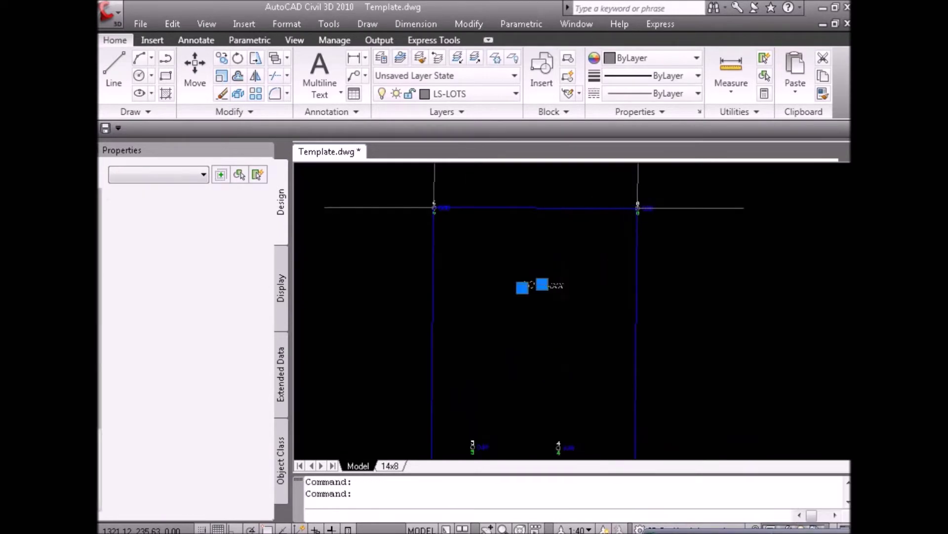
scroll(548, 287, "up", 3)
left_click(544, 284)
left_click_drag(543, 284, 617, 286)
type("382")
key("Return")
key("Escape")
scroll(616, 281, "down", 2)
scroll(588, 271, "down", 4)
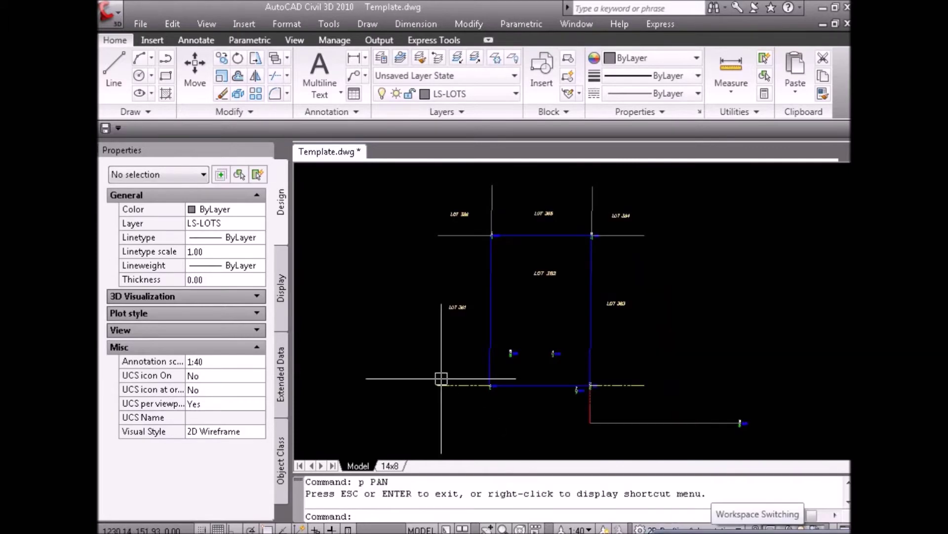
left_click(440, 379)
key("Escape")
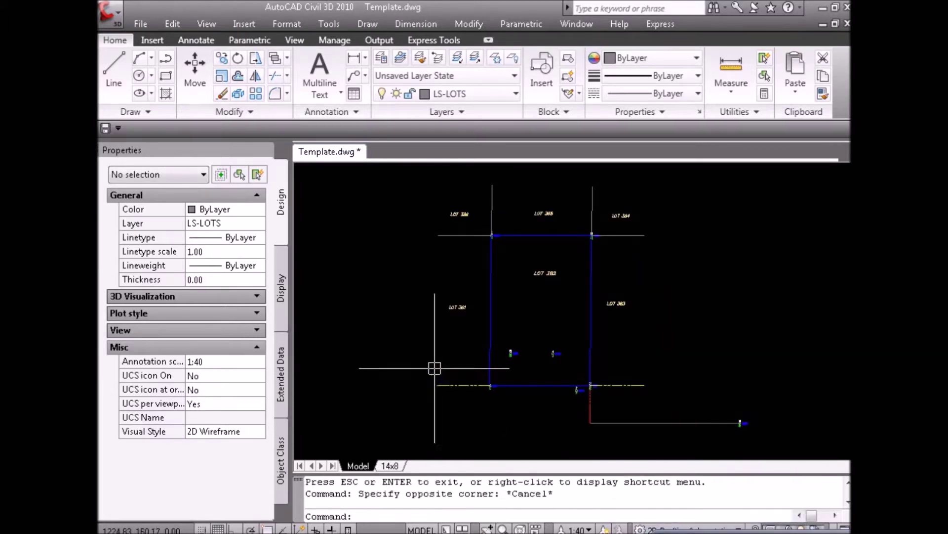
Paste the bearing and distance labels along the lot's boundary lines.
key("ctrl+v")
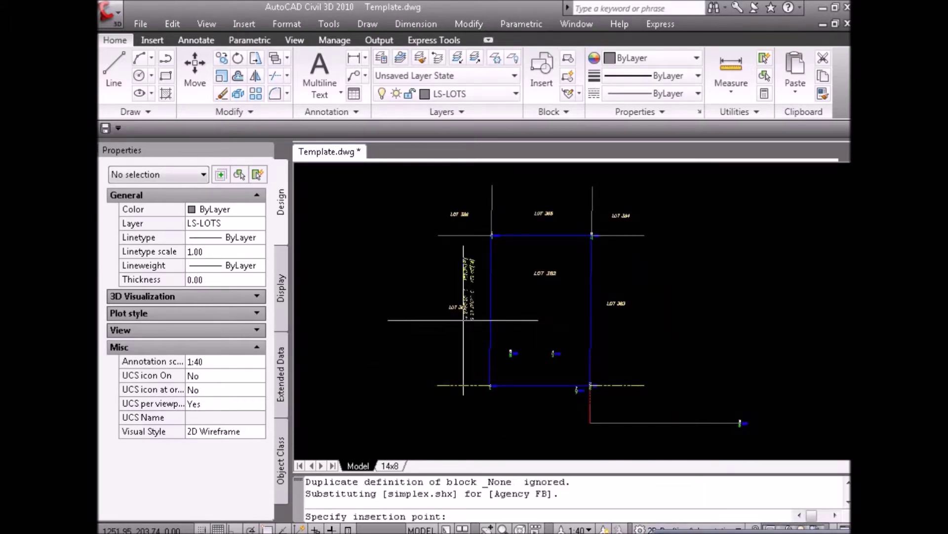
key("Escape")
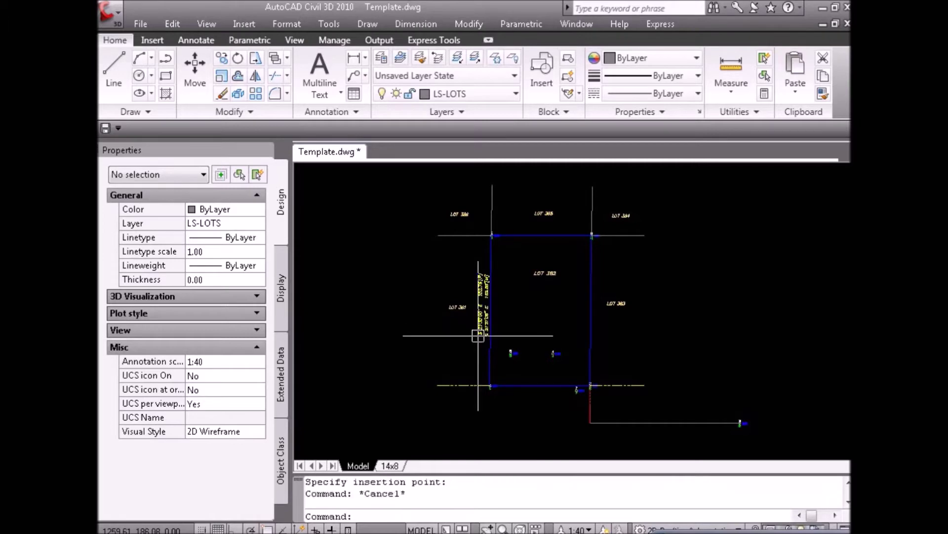
scroll(482, 306, "up", 3)
scroll(489, 298, "down", 4)
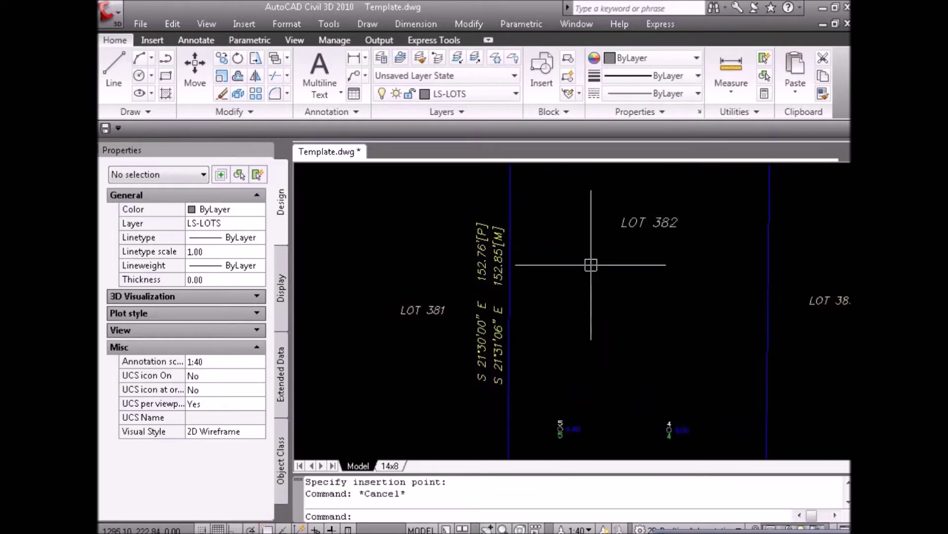
scroll(466, 347, "down", 2)
left_click(752, 378)
key("Escape")
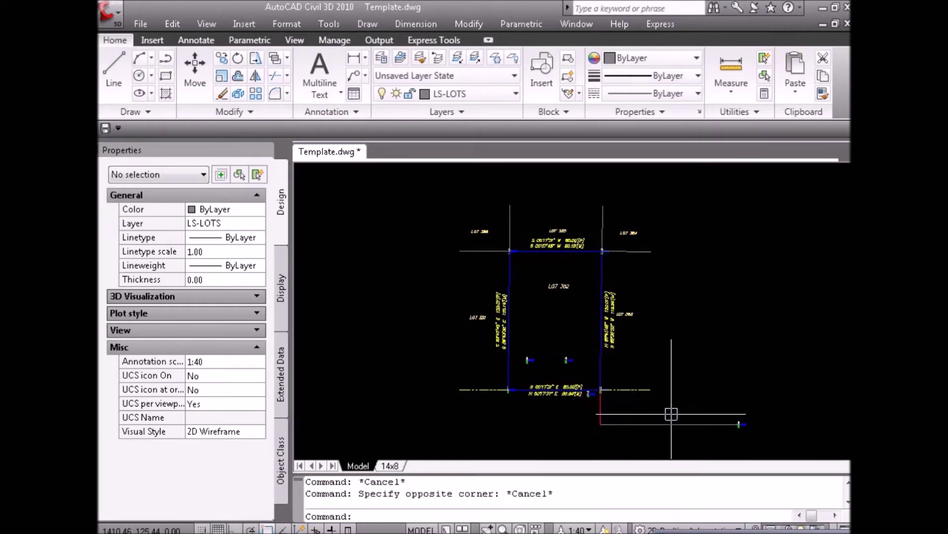
Paste the two red line tables and set them just right of Lot 382's east boundary.
key("ctrl+v")
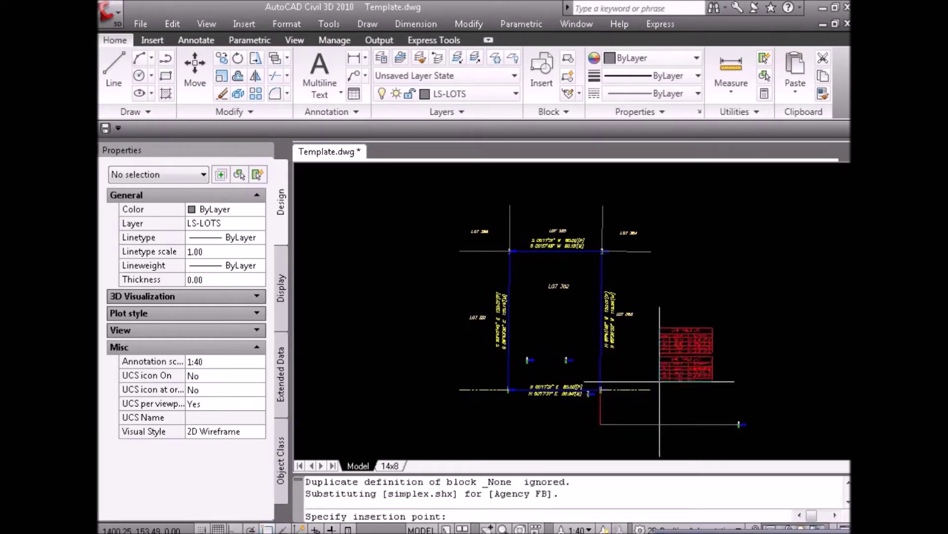
left_click(651, 372)
key("Escape")
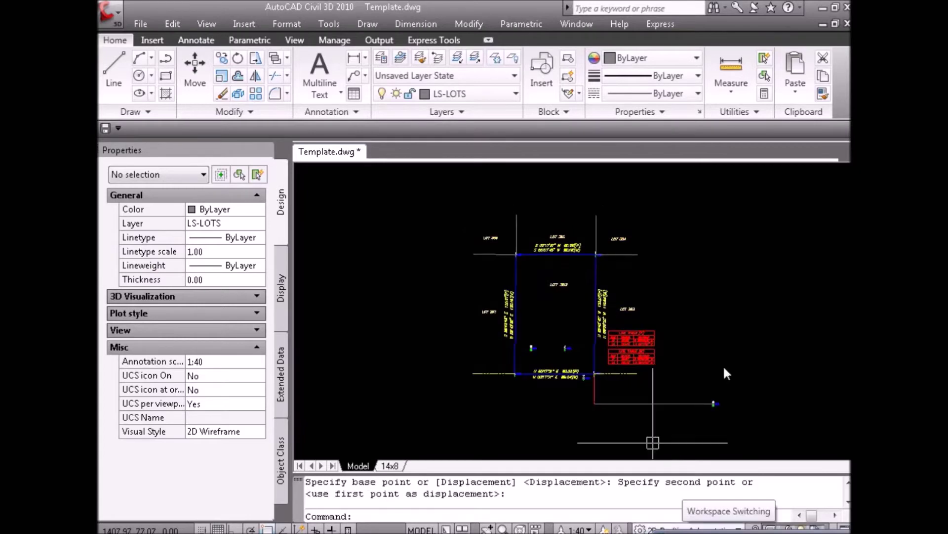
left_click(618, 402)
key("Escape")
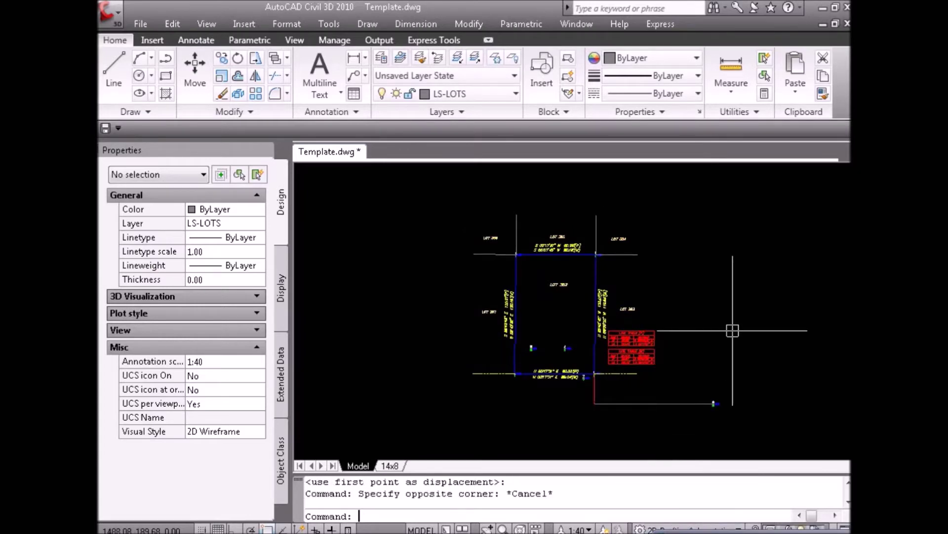
scroll(539, 360, "up", 3)
scroll(557, 321, "down", 2)
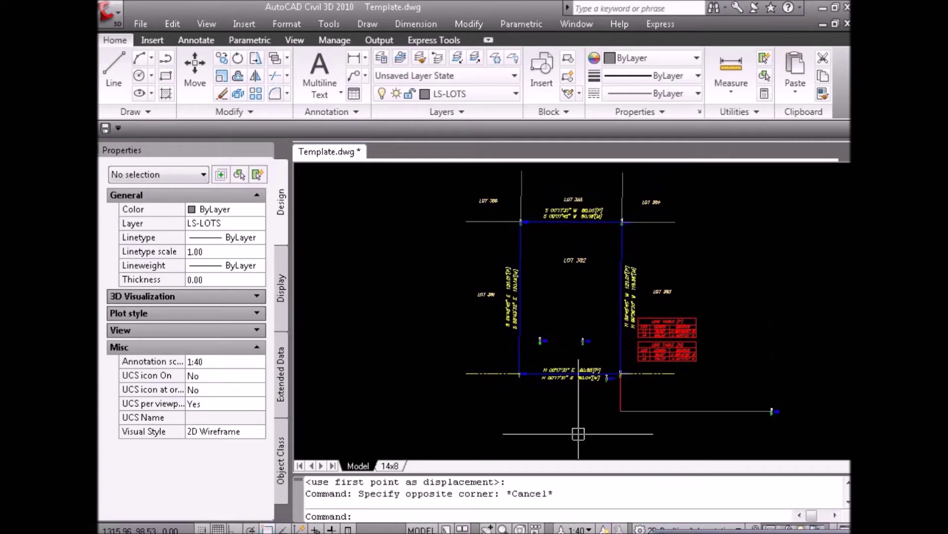
Check the subdivision plat image for reference, then return to Template.dwg.
left_click(525, 527)
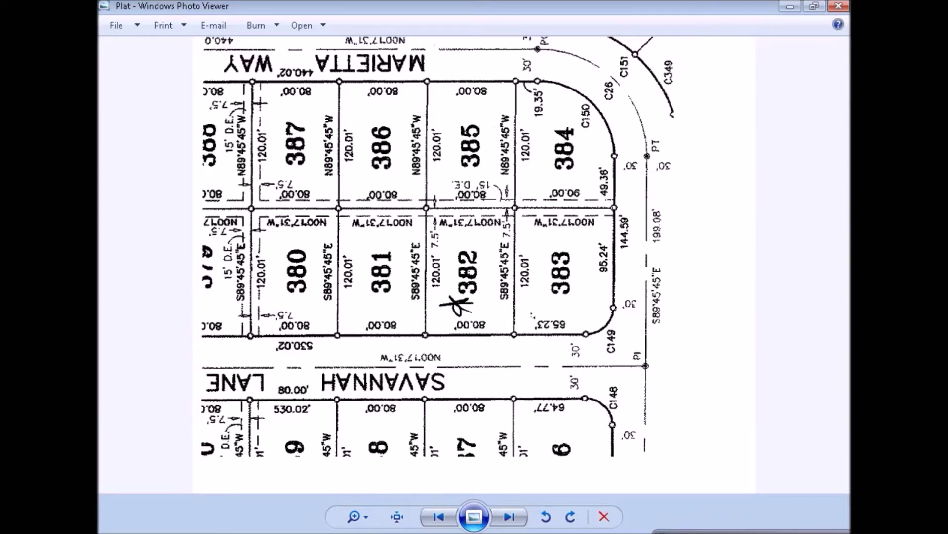
key("alt+Tab")
left_click(751, 360)
key("Escape")
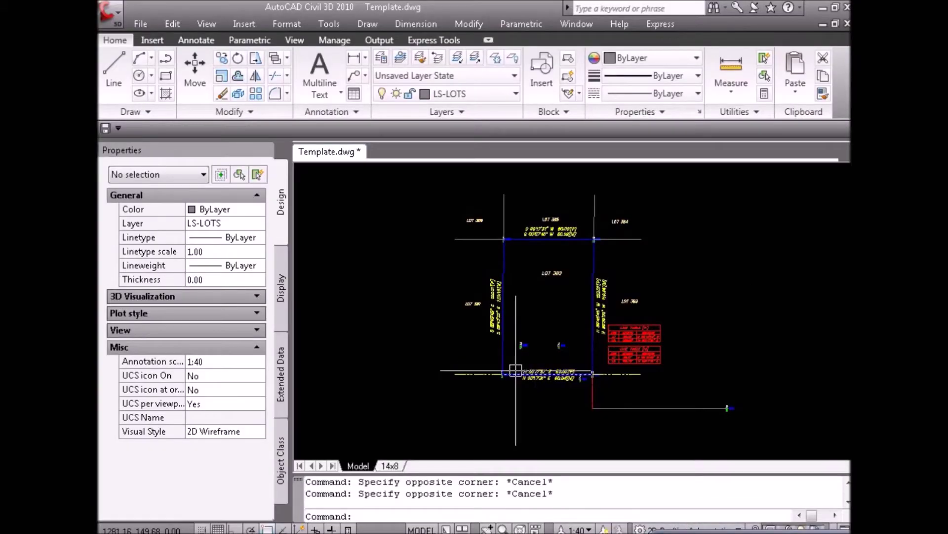
Offset the lot's south boundary 30 below it to form the street line.
scroll(515, 370, "up", 2)
type("o")
key("Return")
type("30")
key("Return")
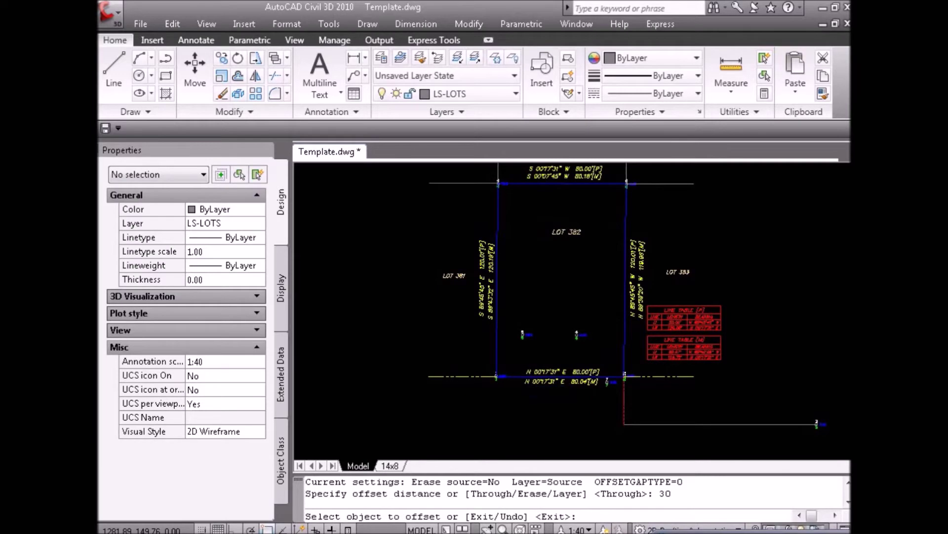
left_click(514, 378)
left_click(568, 424)
key("Escape")
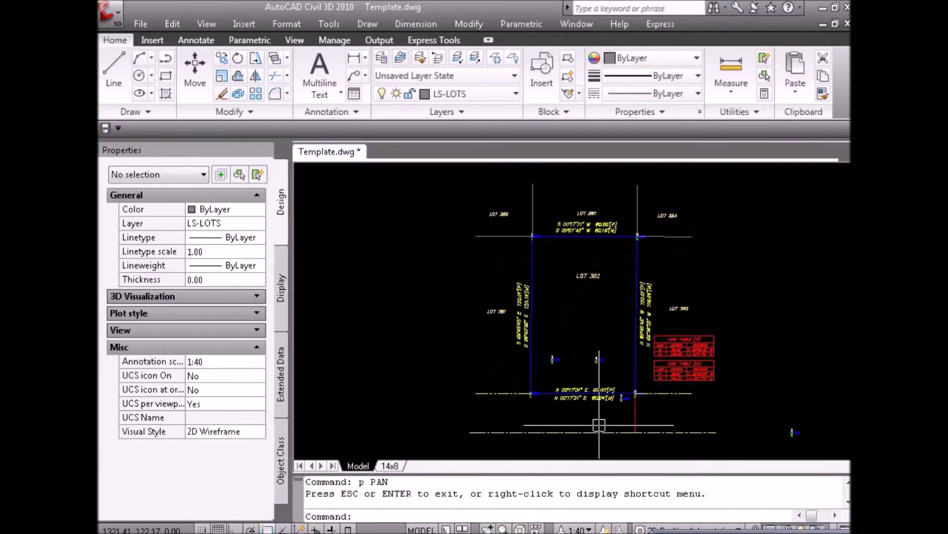
left_click(600, 424)
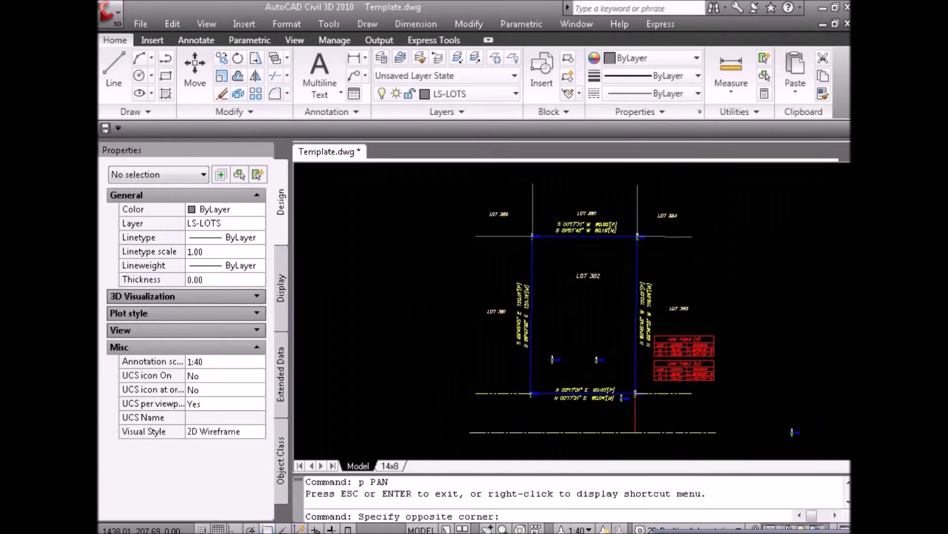
key("Escape")
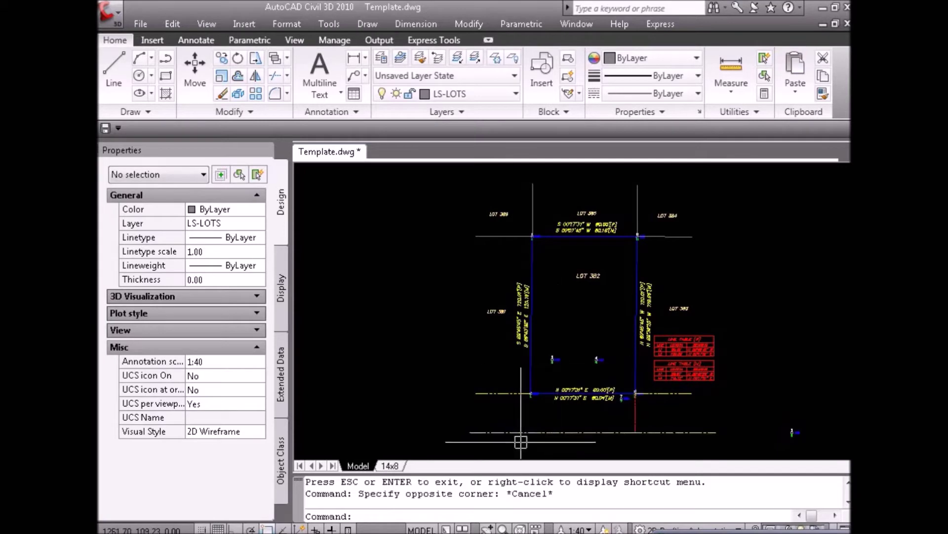
Check the plat image, then paste in the copied street label.
key("alt+Tab")
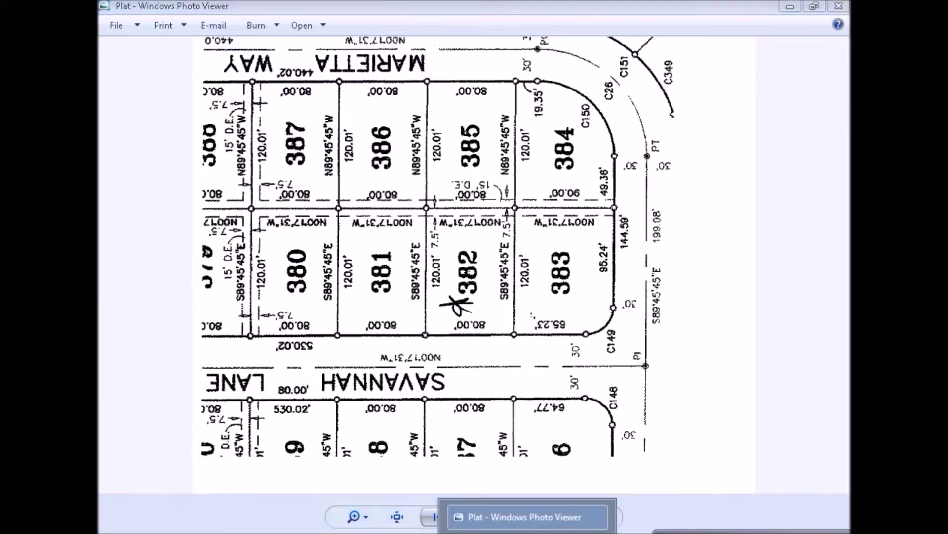
key("alt+Tab")
key("ctrl+v")
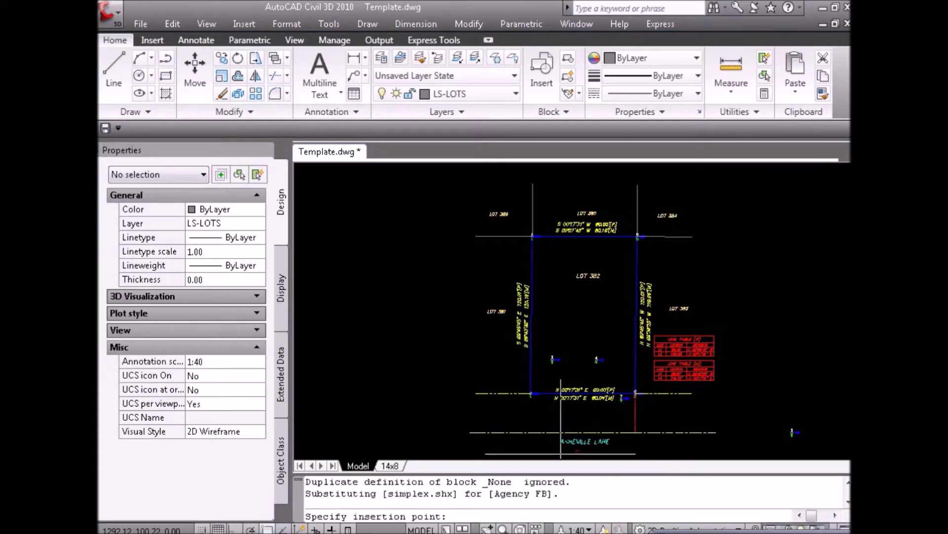
Rename the ASHEVILLE LANE street label to 'savannah lane'.
key("Escape")
scroll(567, 430, "up", 2)
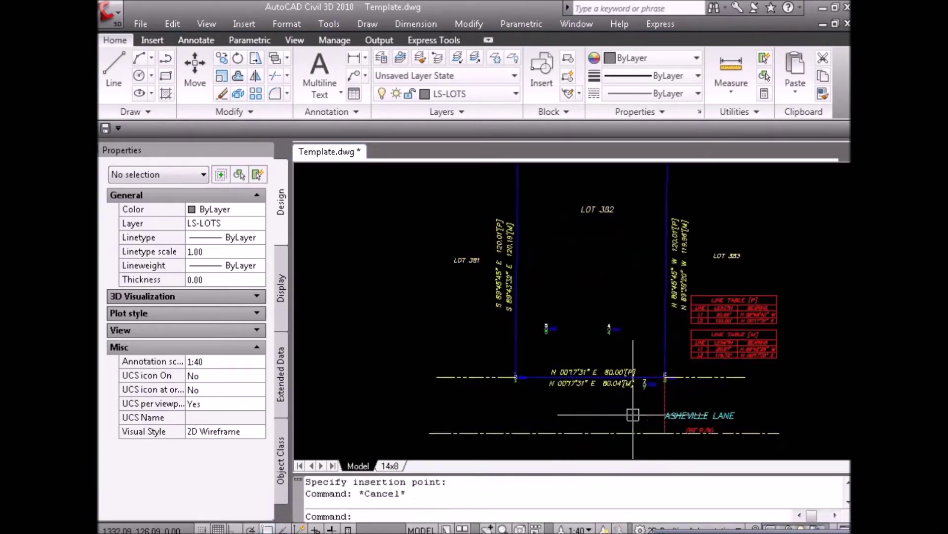
left_click(680, 407)
double_click(680, 407)
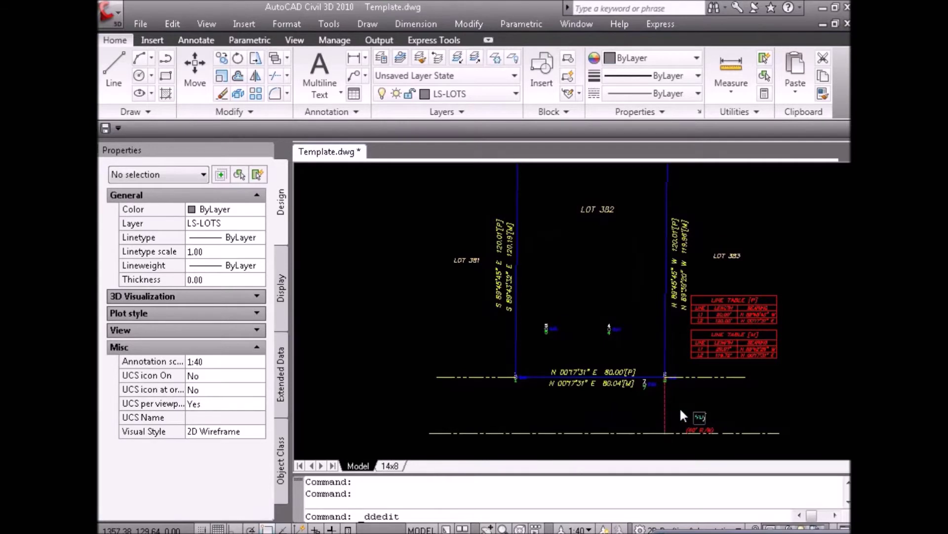
type("savannah lane")
key("Return")
key("Escape")
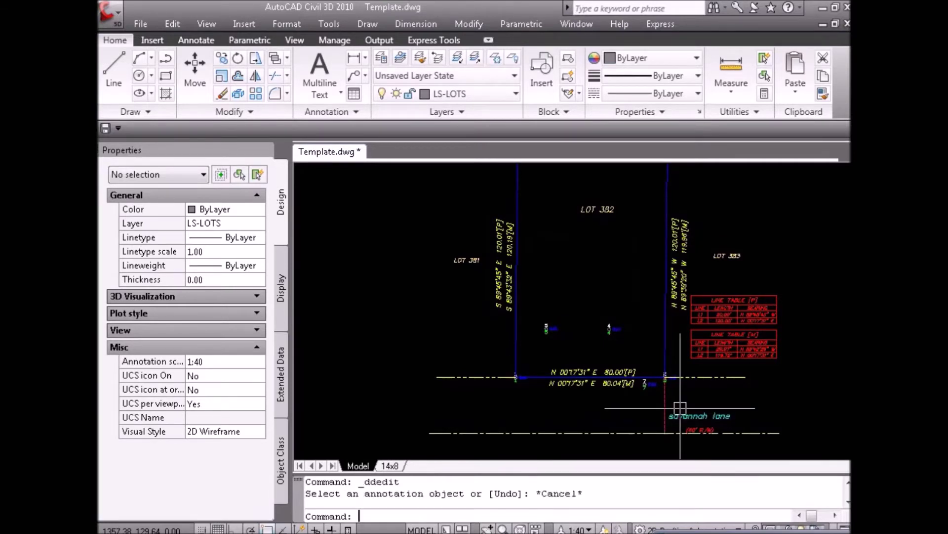
Move the street name and its right-of-way note beneath the street line.
left_click(708, 418)
left_click(707, 424)
left_click(704, 427)
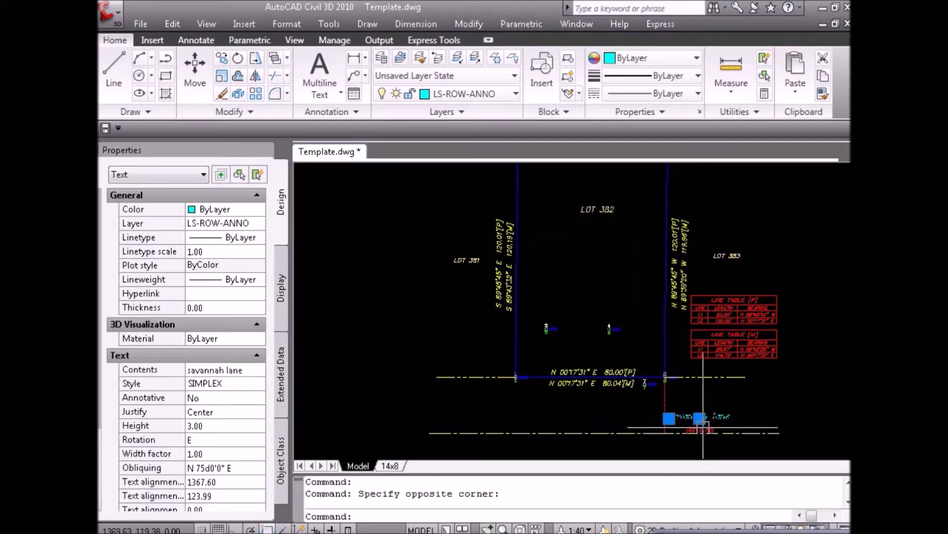
left_click(700, 428)
type("m")
key("Return")
left_click(706, 430)
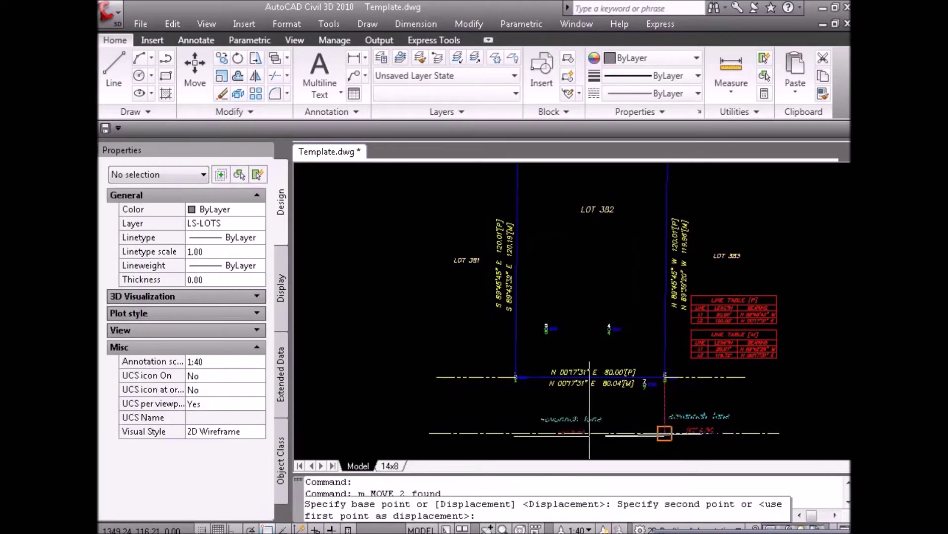
key("F3")
left_click(601, 440)
key("Escape")
Convert the street name to uppercase SAVANNAH LANE with the CAP command.
type("cap")
key("Return")
left_click(597, 431)
key("Return")
key("Escape")
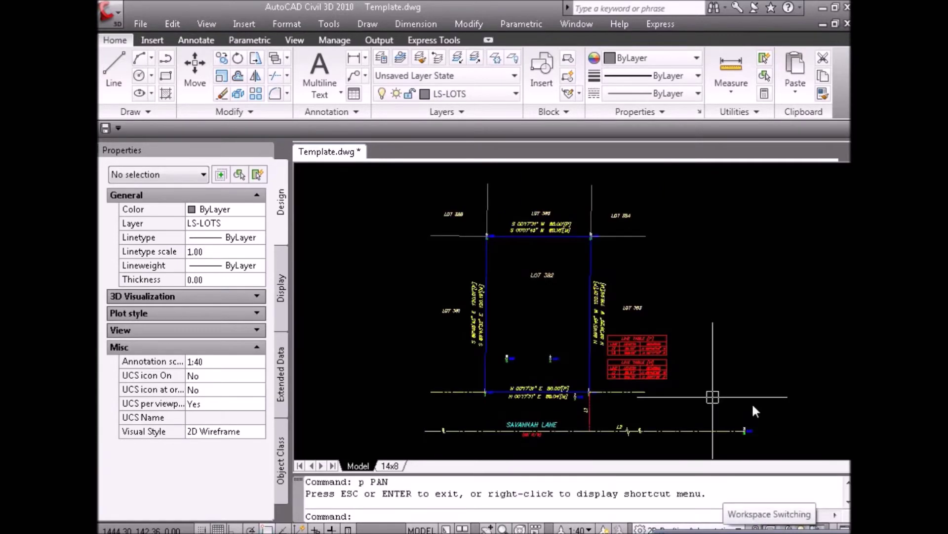
left_click(777, 348)
key("Escape")
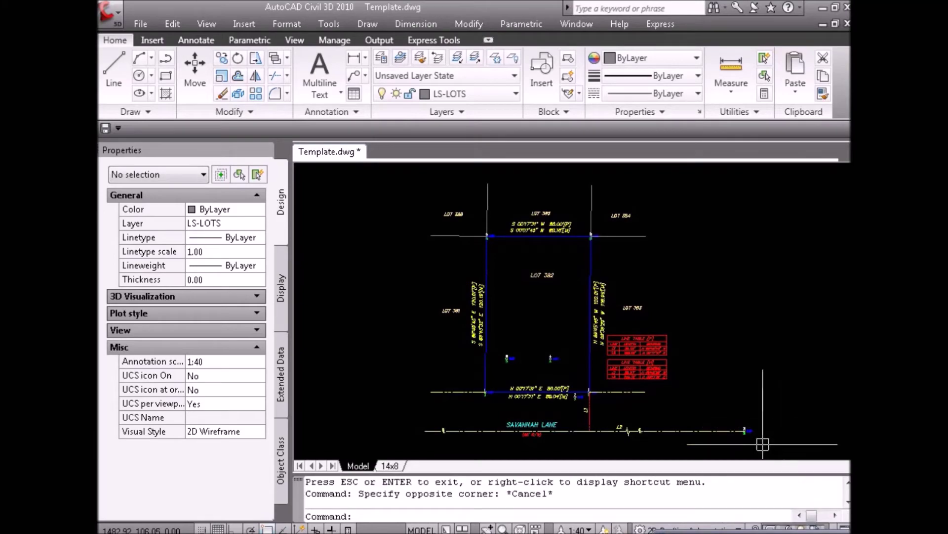
Compare the labelled street against the plat image and return to the drawing.
scroll(751, 442, "up", 3)
scroll(741, 425, "up", 2)
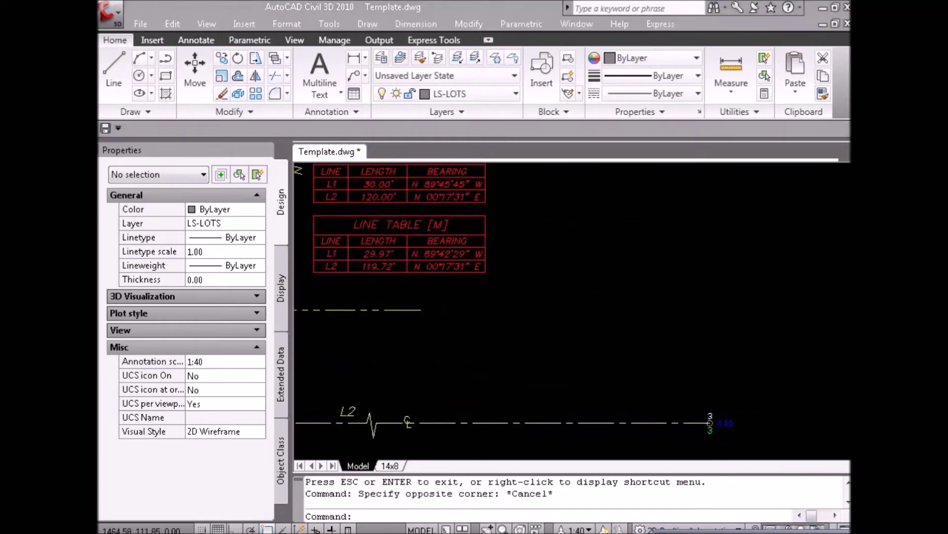
key("alt+Tab")
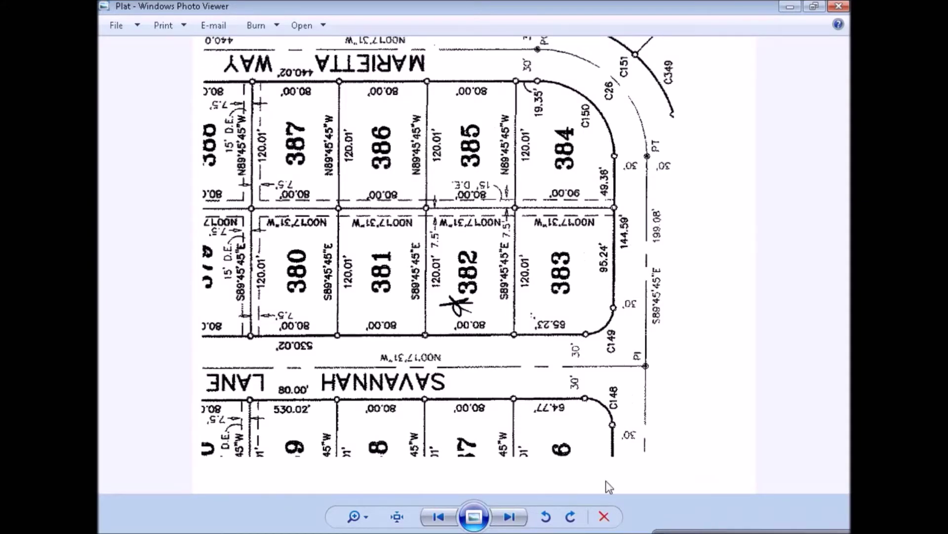
key("alt+Tab")
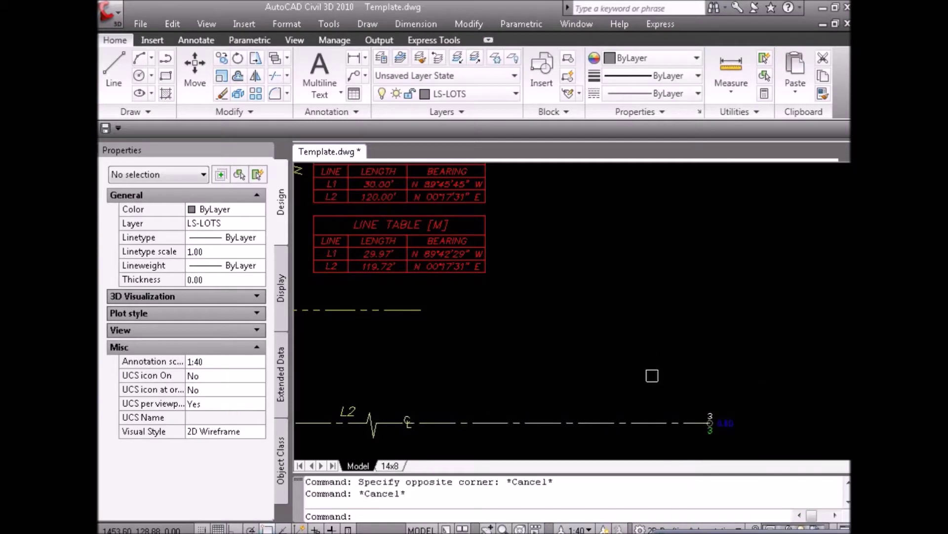
Place the pasted 60' R/W street label at point 3, east end of Savannah Lane.
left_click(710, 422)
key("Escape")
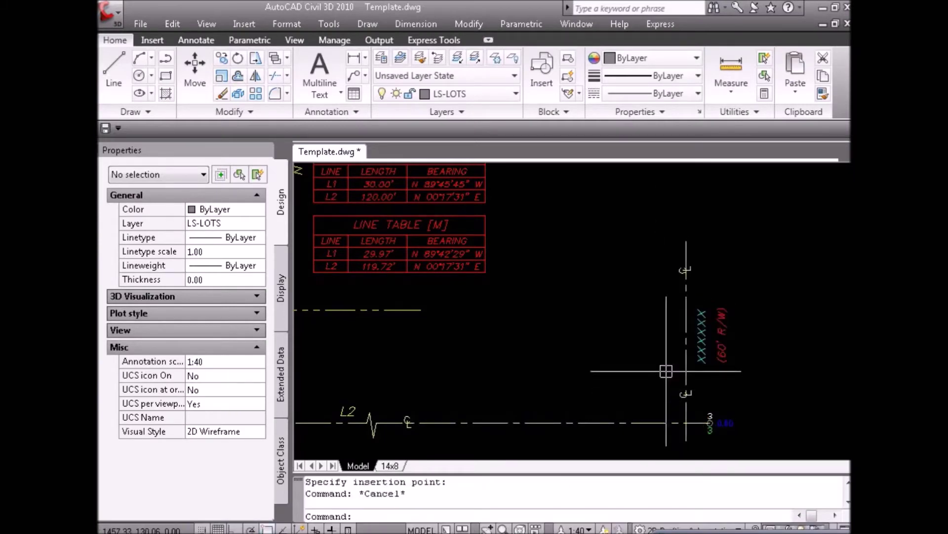
left_click(708, 354)
key("Escape")
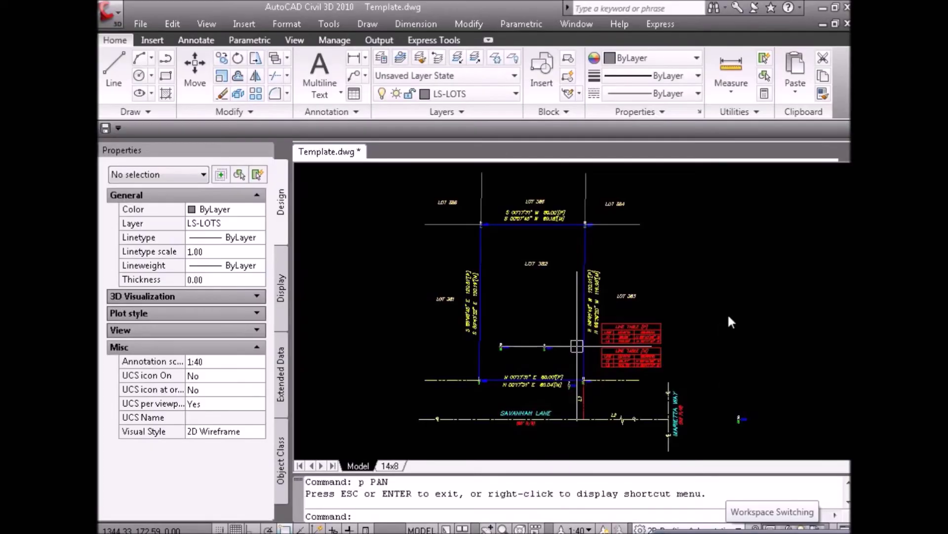
left_click(727, 313)
key("Escape")
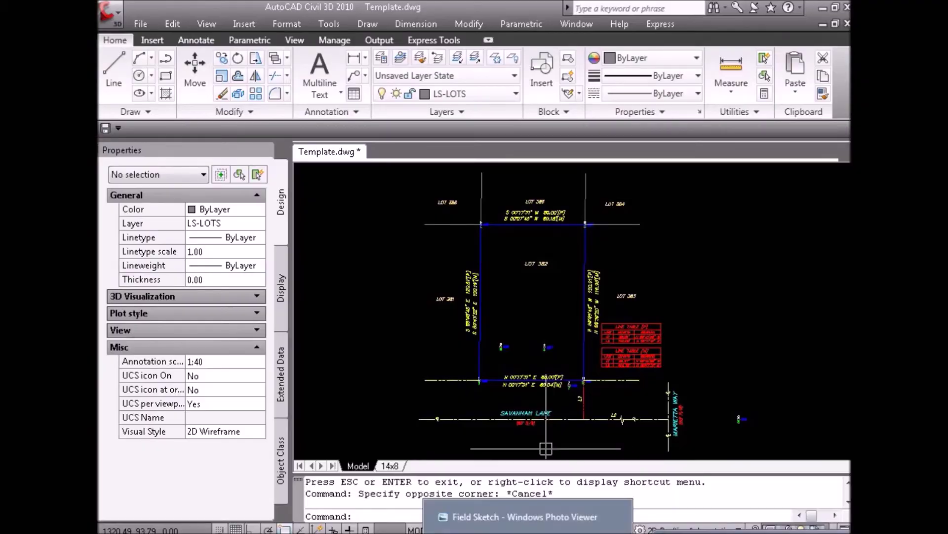
Check the field sketch in Photo Viewer and return to the survey drawing.
left_click(509, 521)
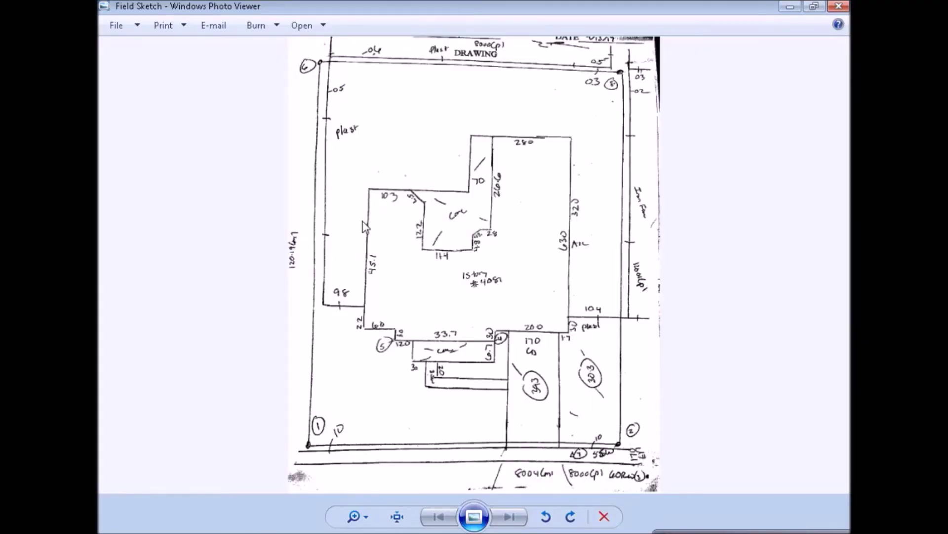
key("alt+Tab")
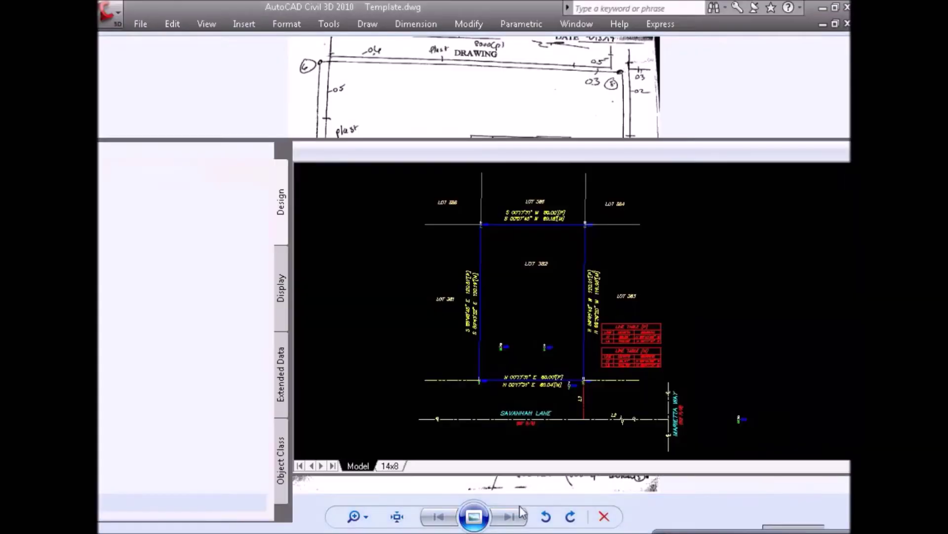
scroll(508, 381, "up", 2)
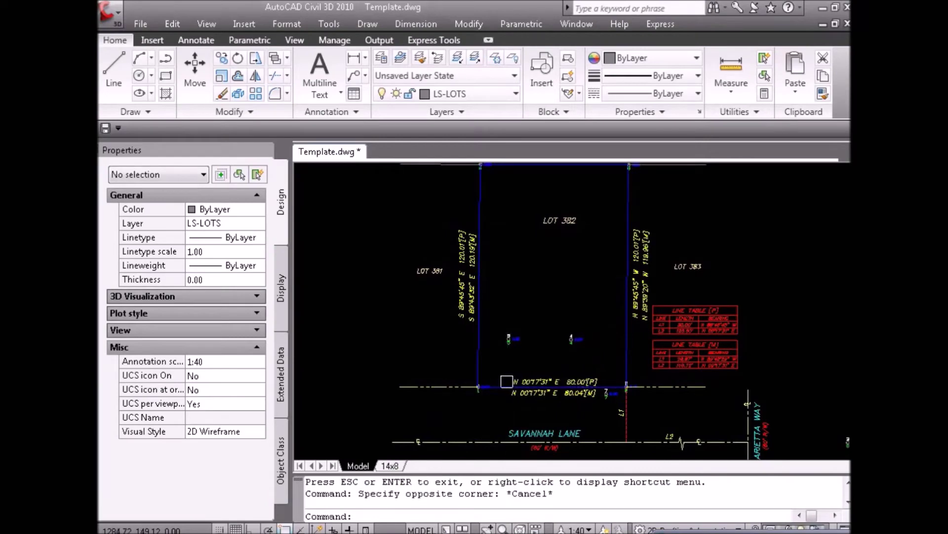
key("ctrl+shift+c")
left_click(482, 360)
key("Escape")
key("Escape")
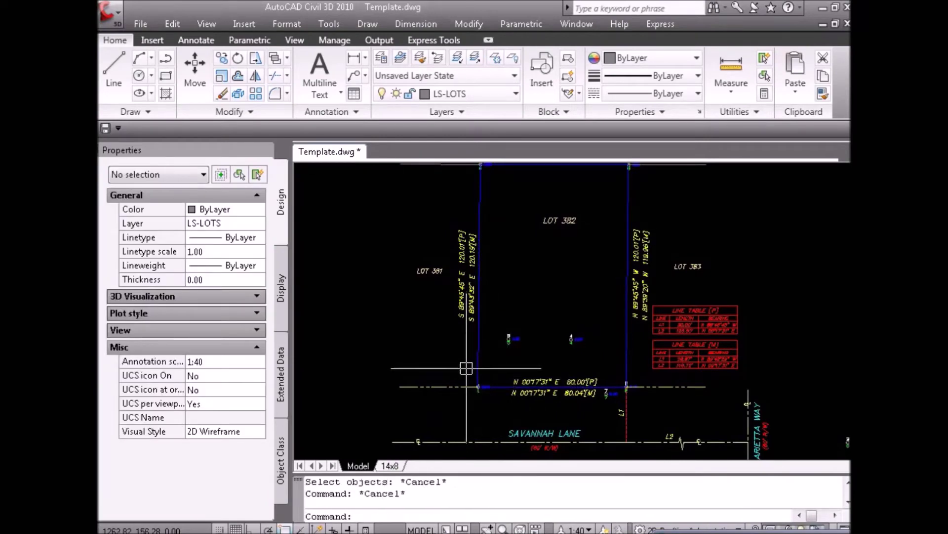
scroll(496, 374, "down", 4)
key("ctrl+v")
key("Escape")
scroll(455, 360, "up", 2)
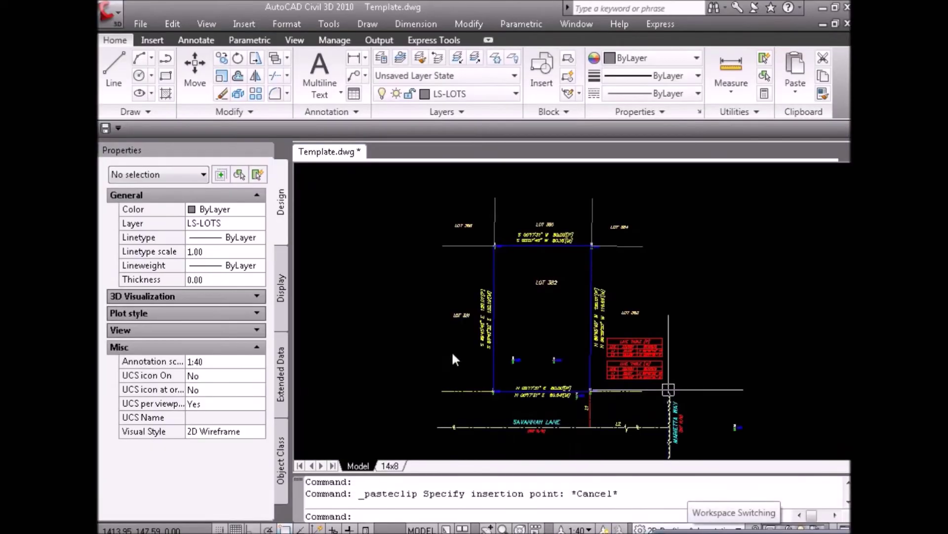
left_click(452, 358)
key("Escape")
key("ctrl+v")
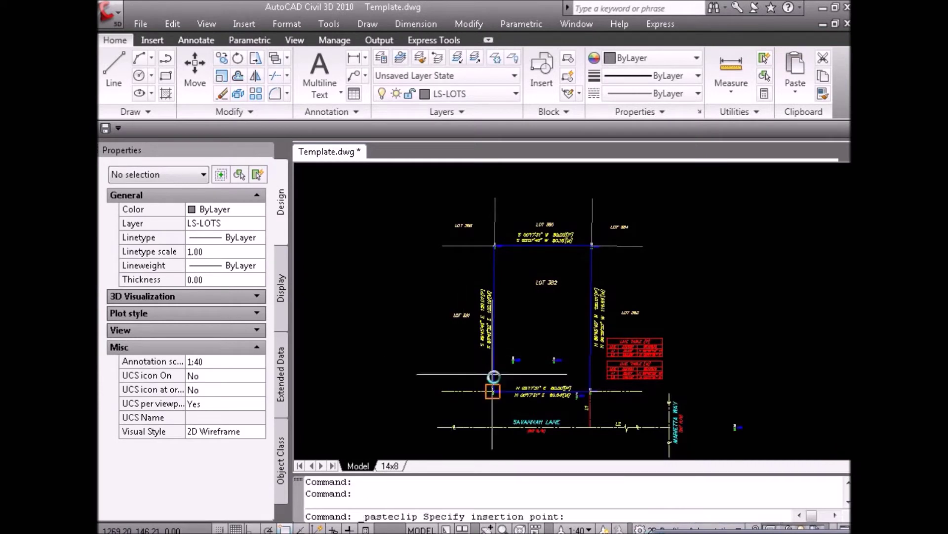
key("Escape")
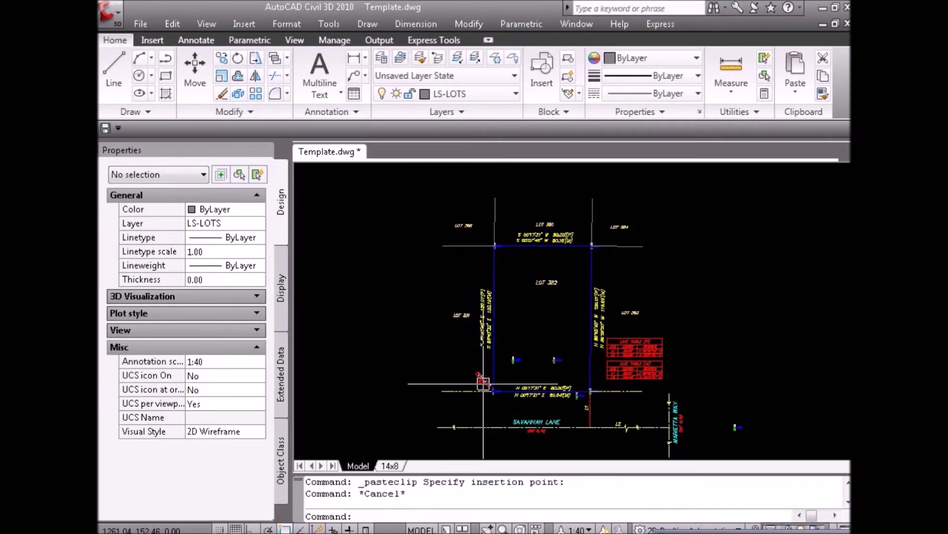
scroll(483, 383, "up", 8)
scroll(517, 338, "down", 4)
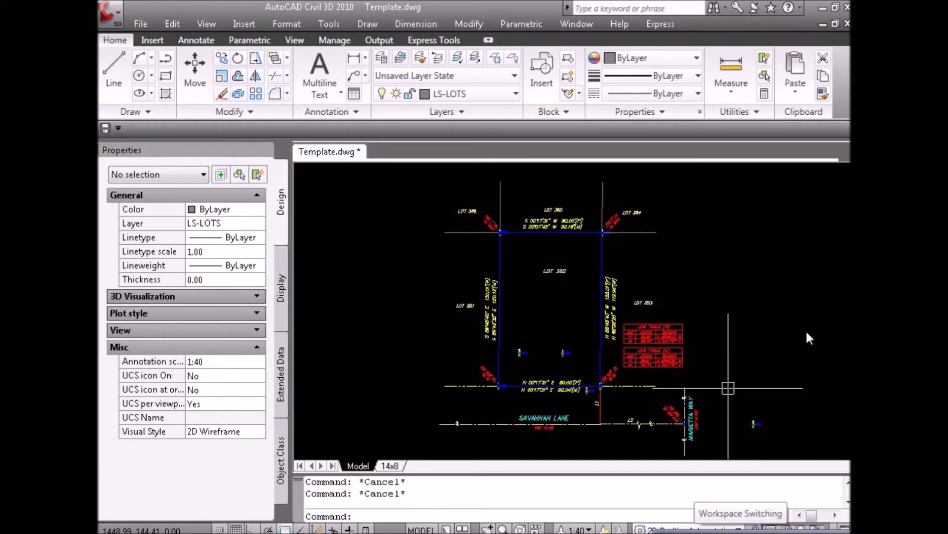
left_click(726, 387)
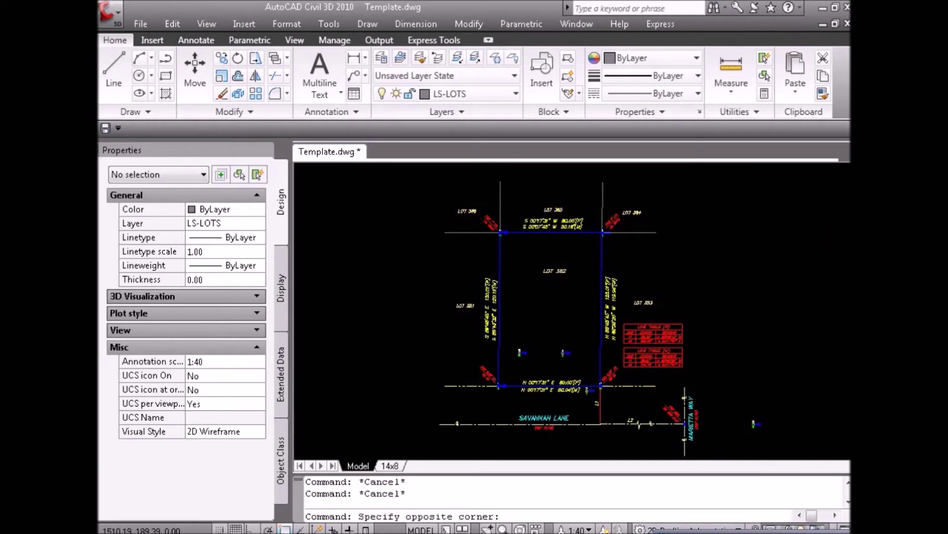
key("Escape")
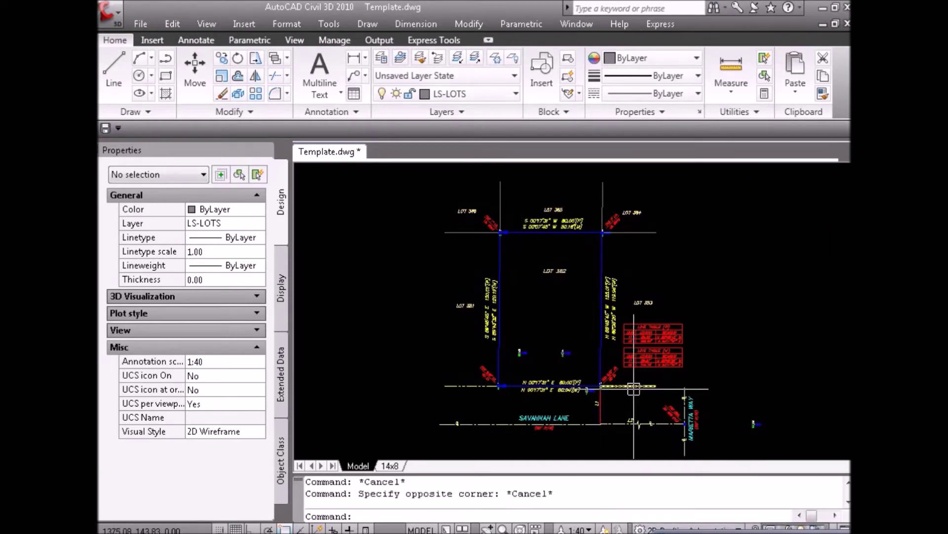
key("alt+Tab")
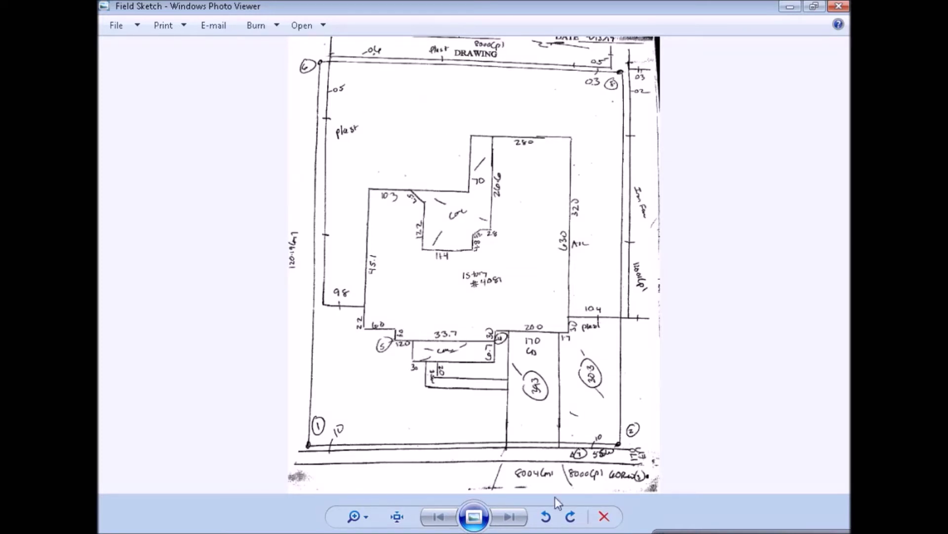
key("alt+Tab")
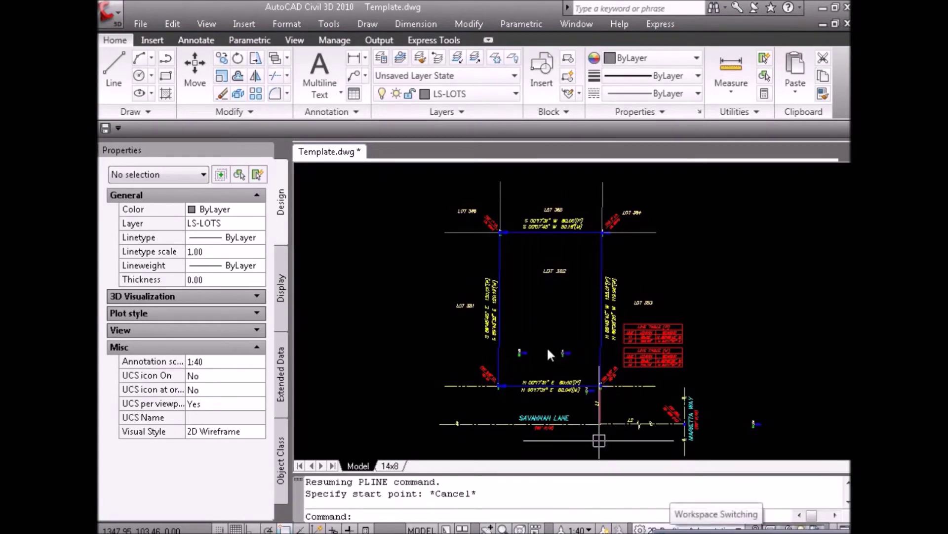
Trace the house footprint inside Lot 382 with a polyline following the field sketch.
left_click(547, 347)
key("Escape")
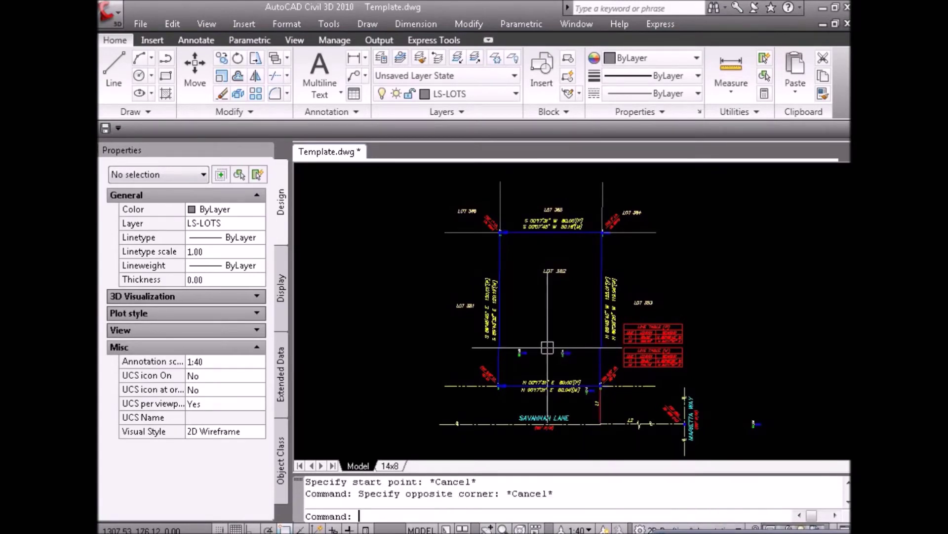
type("pl")
key("Return")
left_click(562, 353)
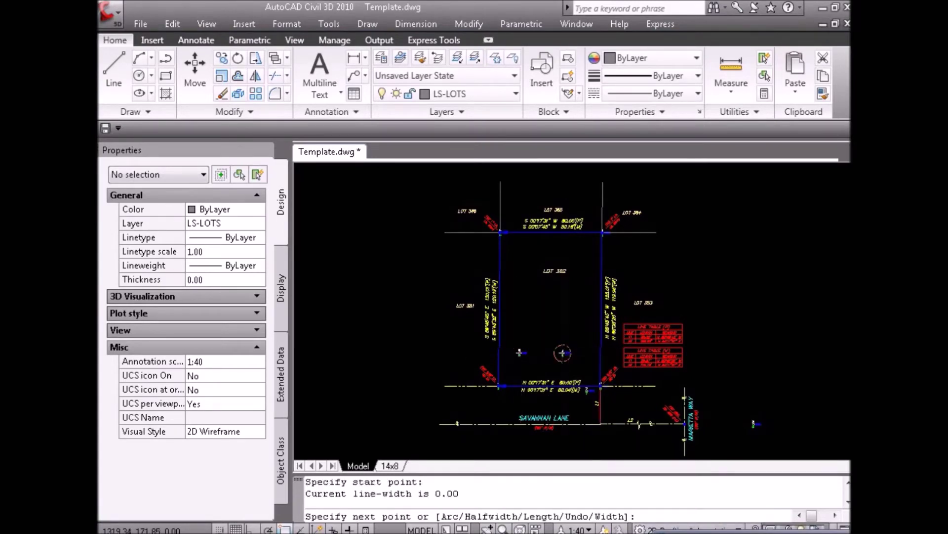
left_click(571, 350)
key("Escape")
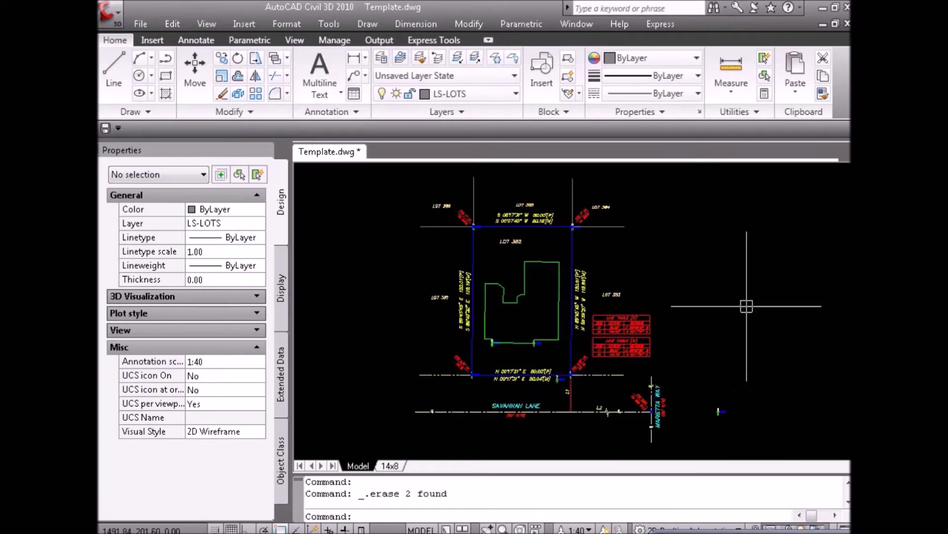
left_click(746, 308)
key("Escape")
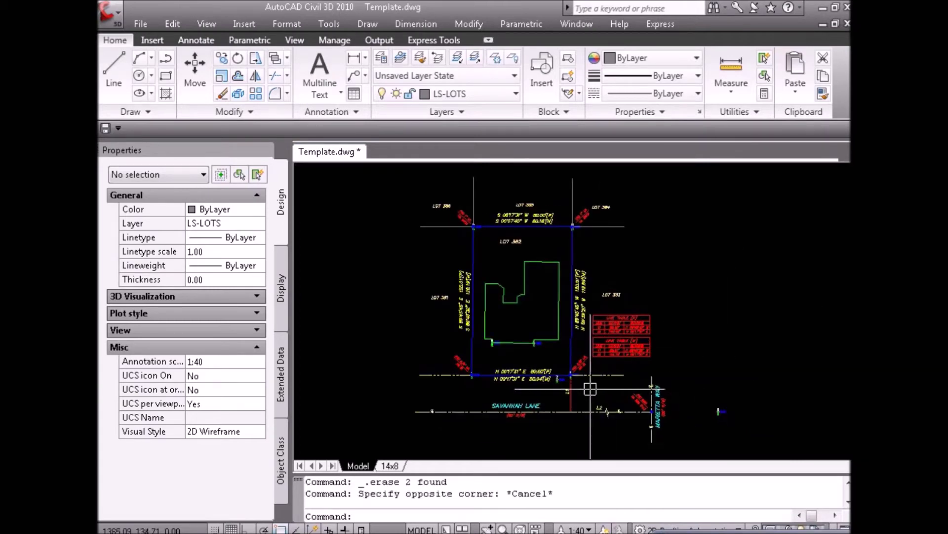
Enable Perpendicular snapping and add a 45.1 aligned dimension to the house's long left wall.
type("d")
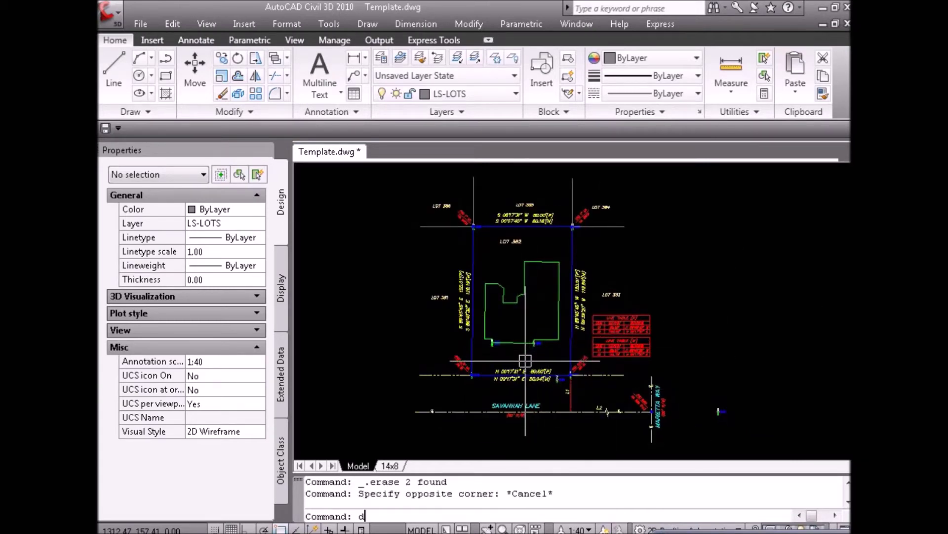
type("a")
key("Return")
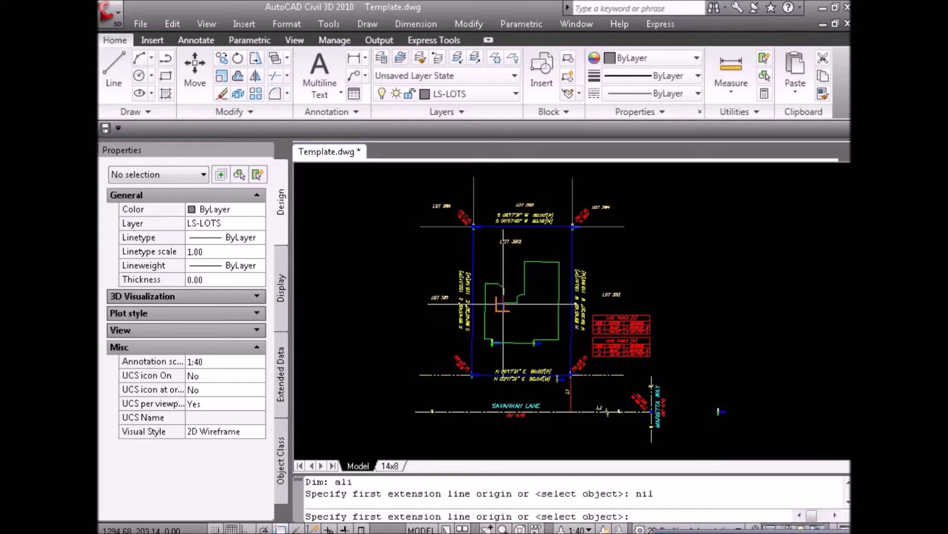
right_click(503, 304, "shift")
left_click(555, 521)
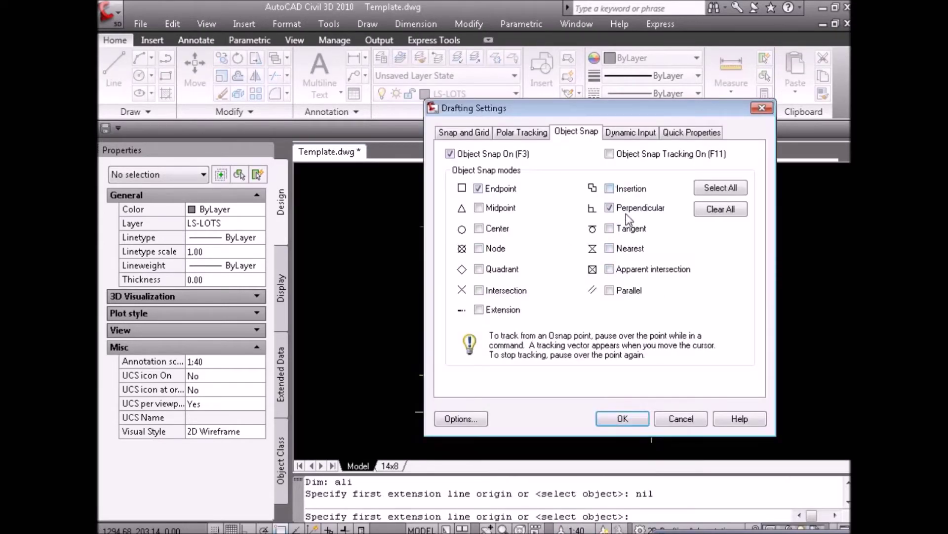
left_click(624, 419)
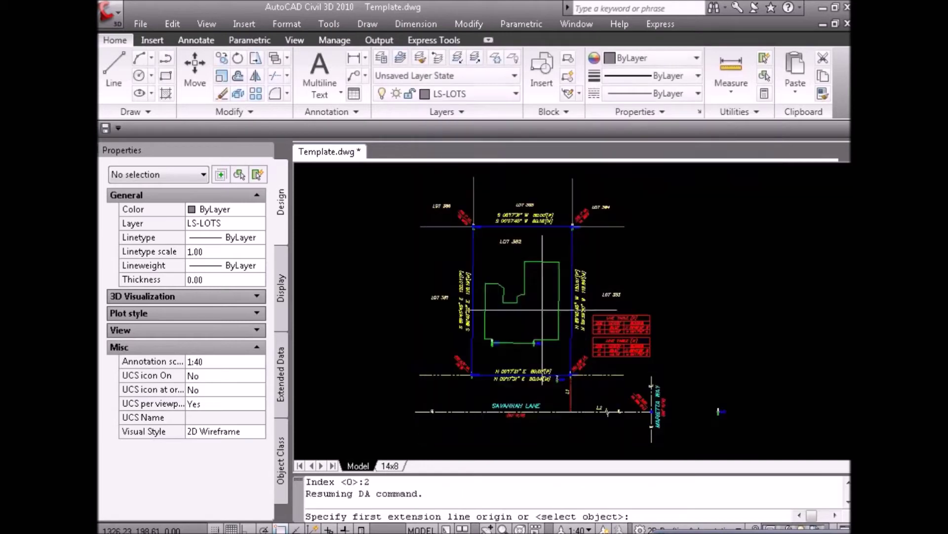
left_click(492, 294)
left_click(489, 341)
left_click(491, 321)
key("Return")
Add a 10.3 aligned dimension to the short upper-left wall.
scroll(493, 290, "up", 3)
left_click(491, 280)
left_click(504, 280)
left_click(498, 281)
key("Return")
key("Escape")
key("Escape")
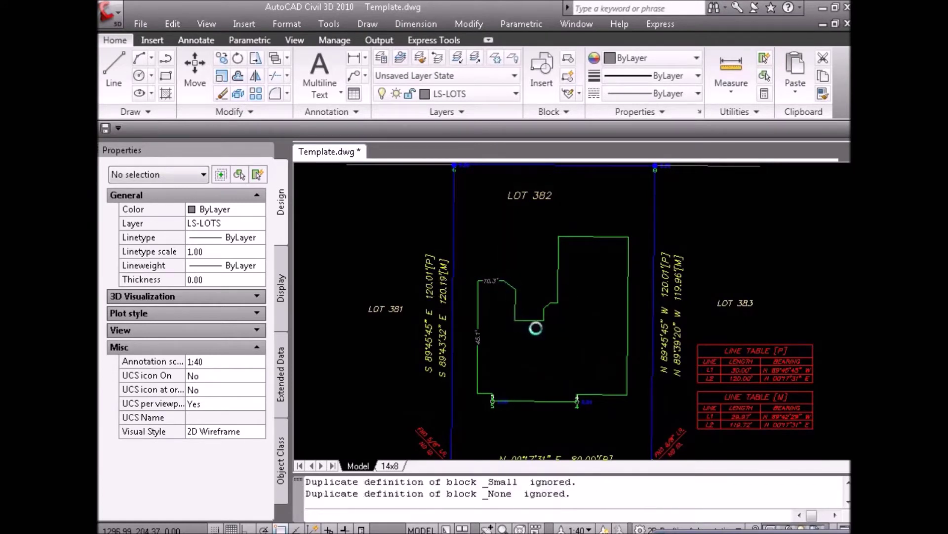
left_click(567, 346)
double_click(571, 353)
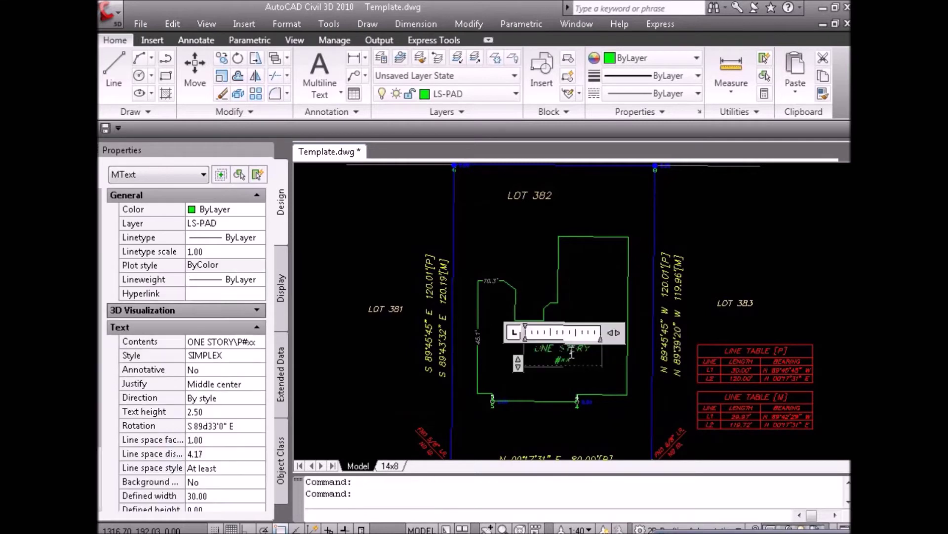
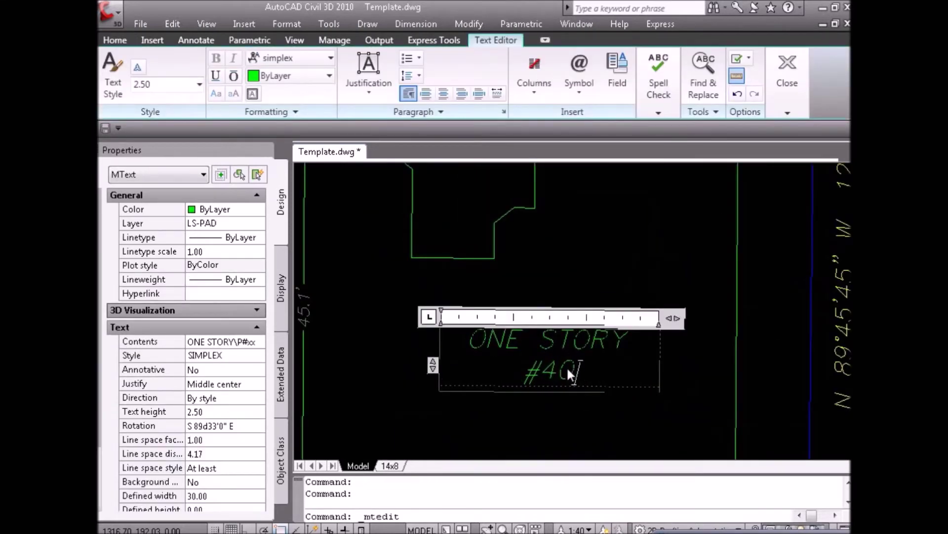
key("Return")
key("Escape")
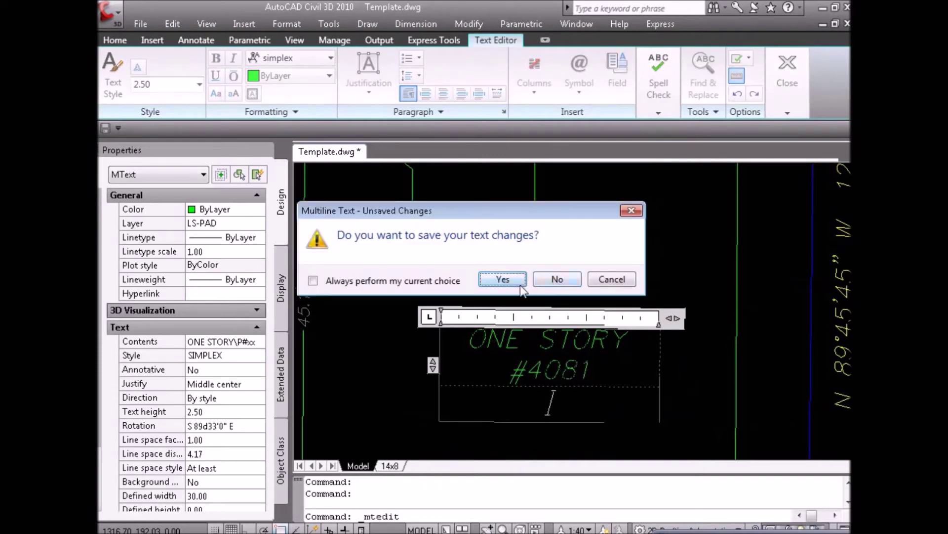
left_click(502, 279)
scroll(589, 268, "down", 5)
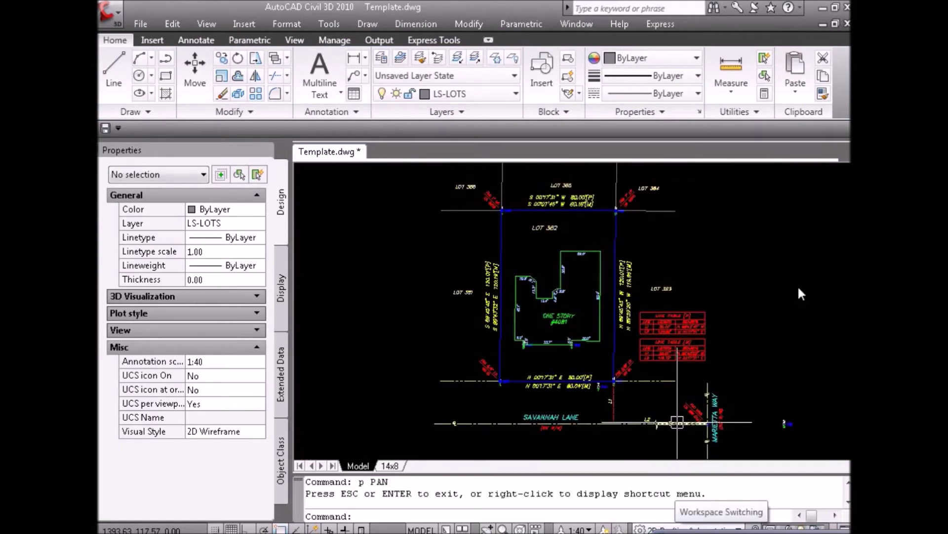
key("Escape")
left_click(800, 293)
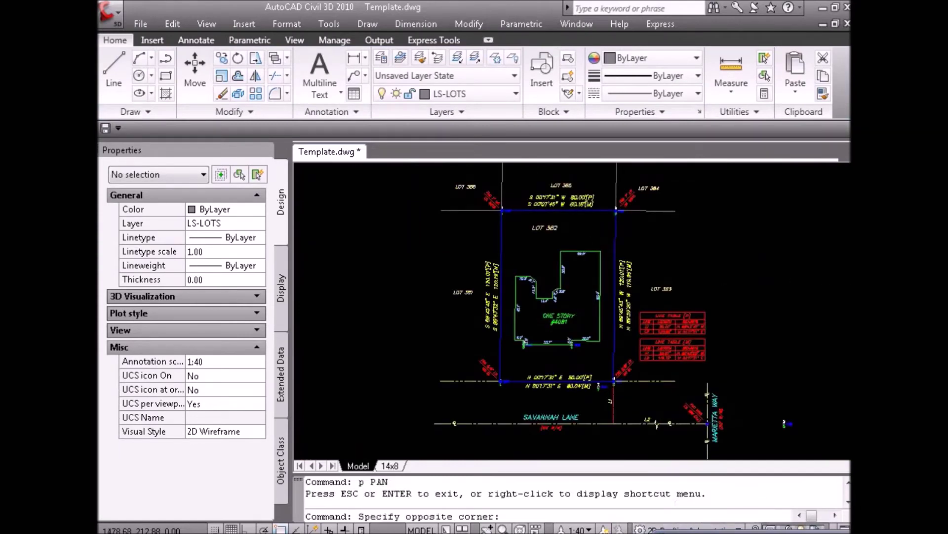
key("Escape")
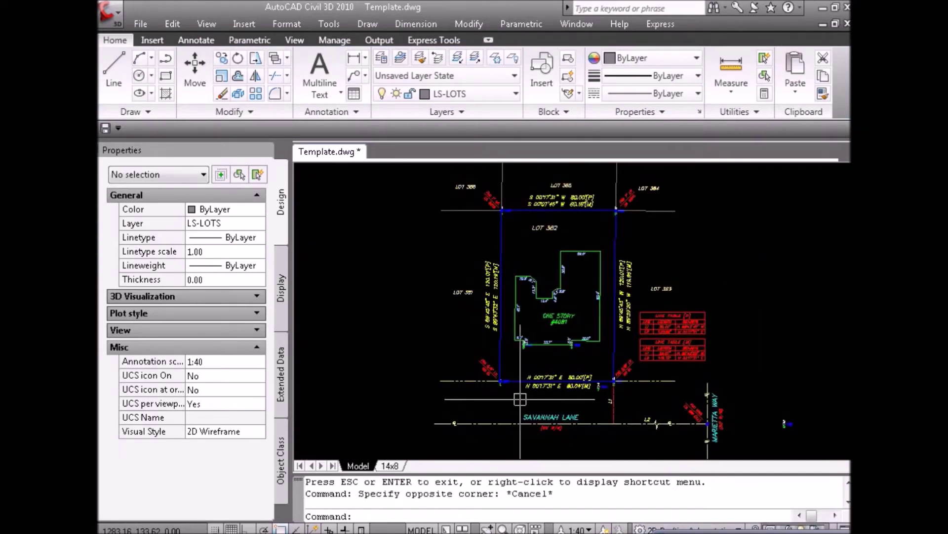
key("alt+Tab")
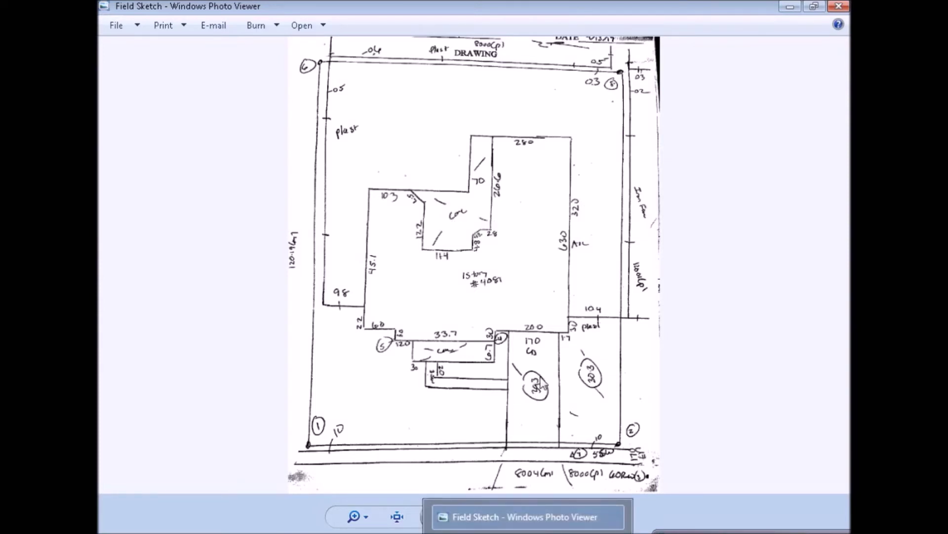
key("alt+Tab")
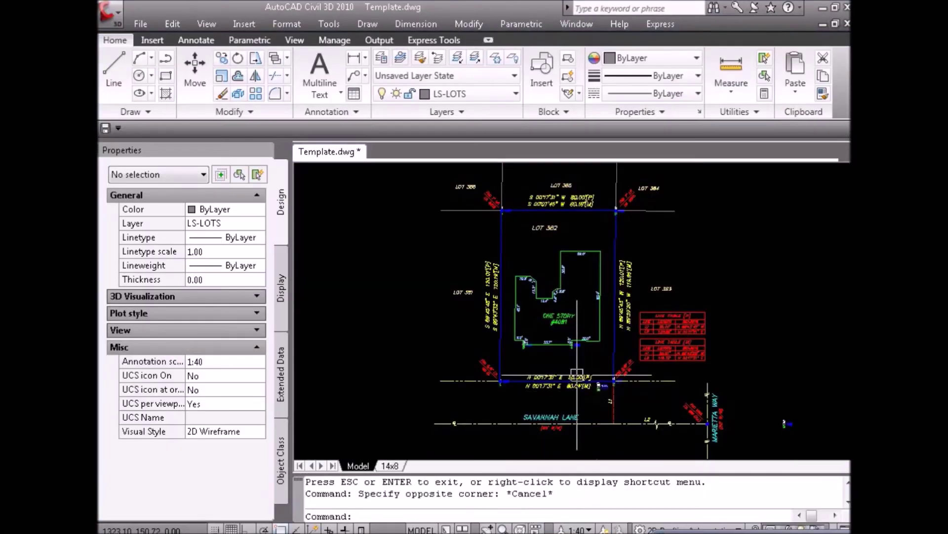
Offset the house's right wall inward by 1.7 and 17 for the driveway lines.
type("o")
key("Return")
type("1")
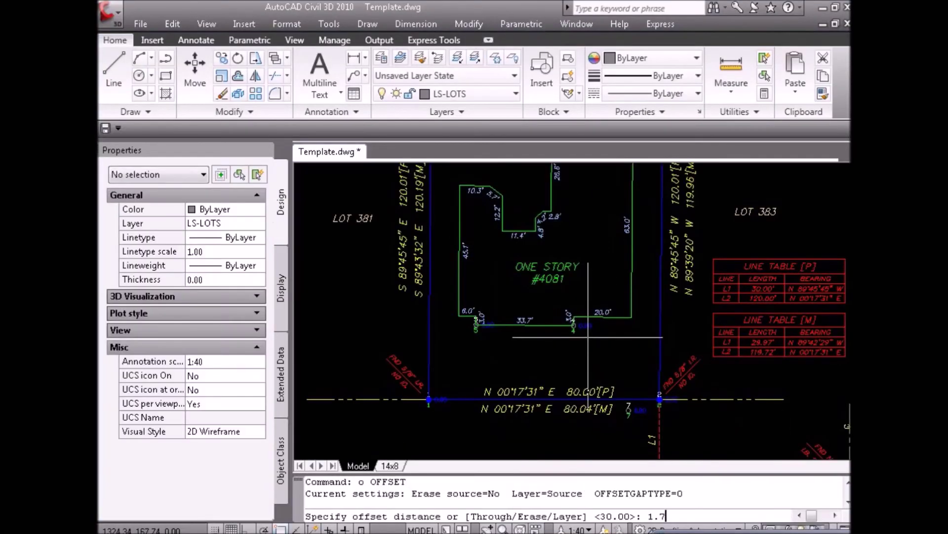
type(".7")
key("Return")
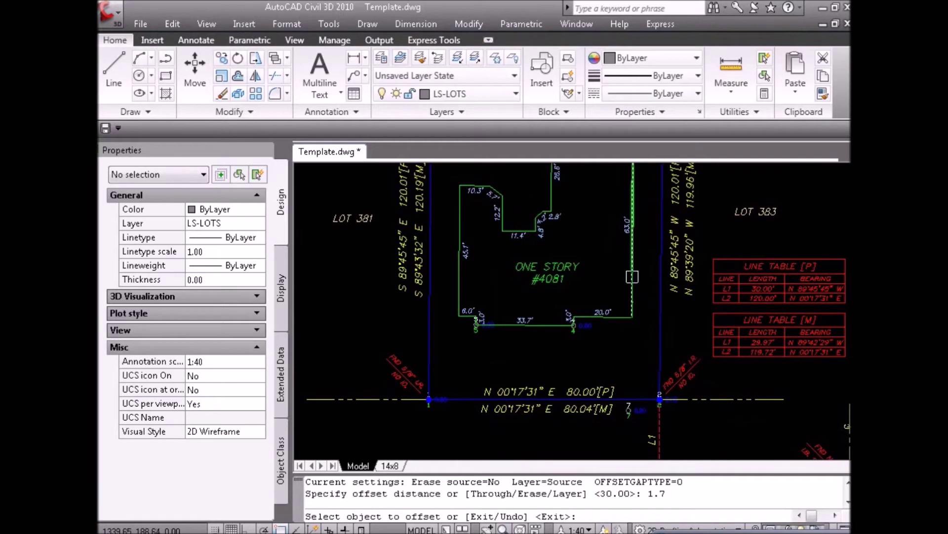
left_click(632, 276)
left_click(588, 279)
key("Return")
key("Return")
type("17")
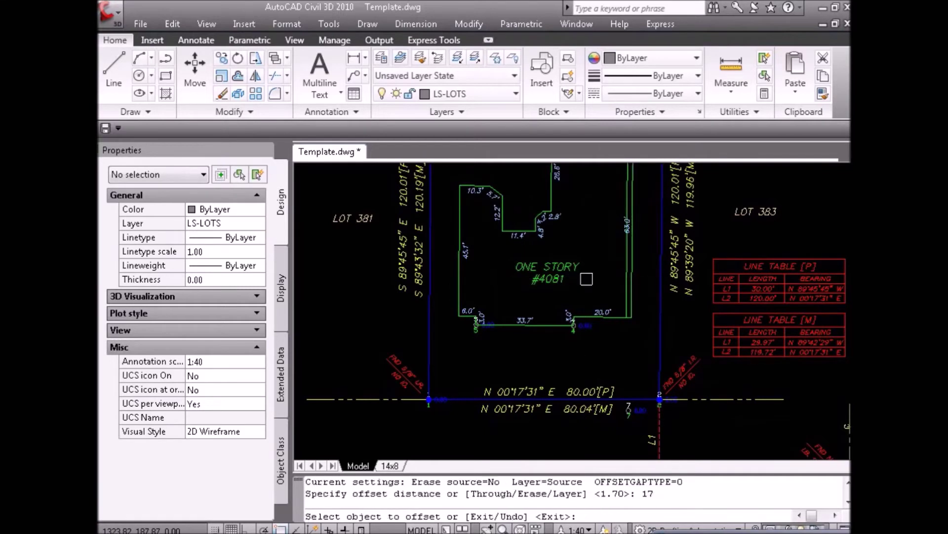
left_click(631, 279)
left_click(607, 316)
key("Escape")
Extend the offset line and driveway edge down to the blue front lot line.
type("ex")
key("Return")
left_click(617, 399)
key("Return")
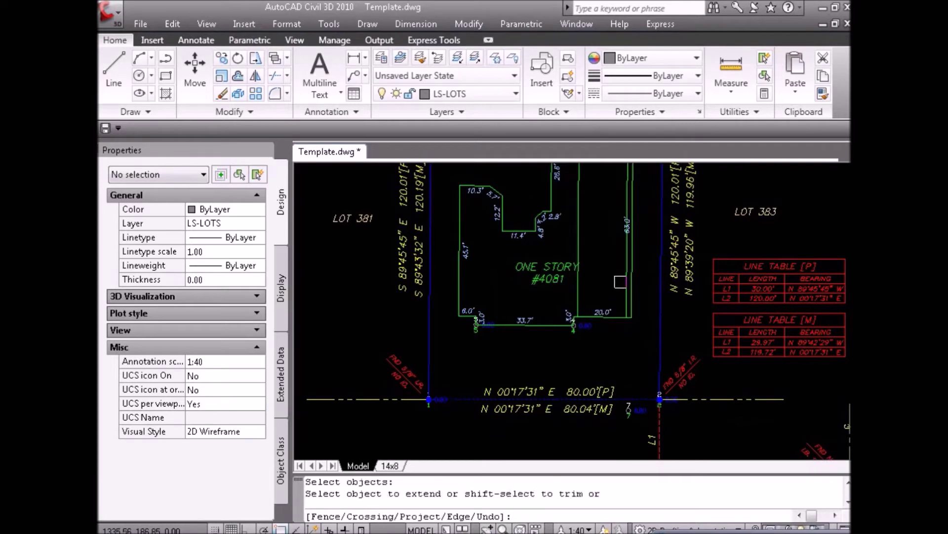
left_click(621, 281)
left_click(579, 295)
key("Escape")
Trim the line's excess above the house corner, then recheck the field sketch.
type("tr")
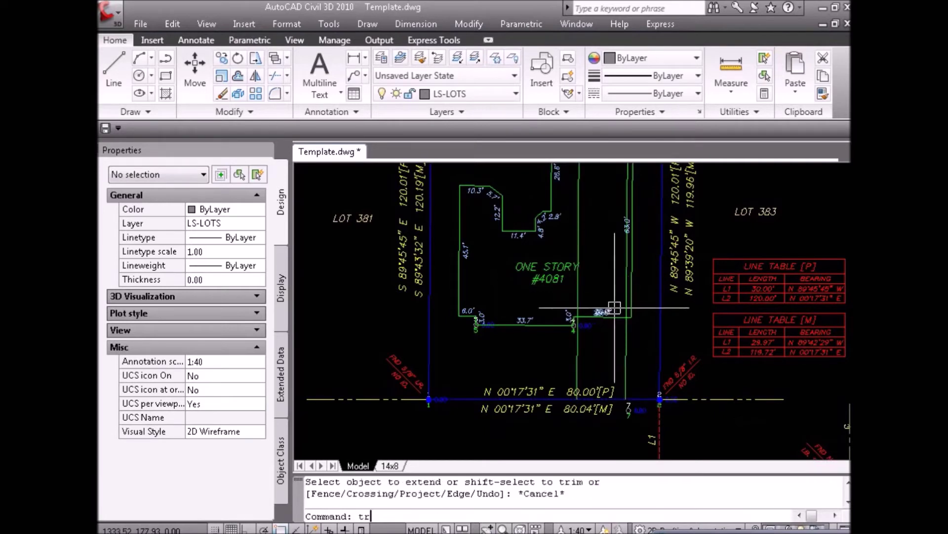
key("Return")
key("Return")
left_click(624, 282)
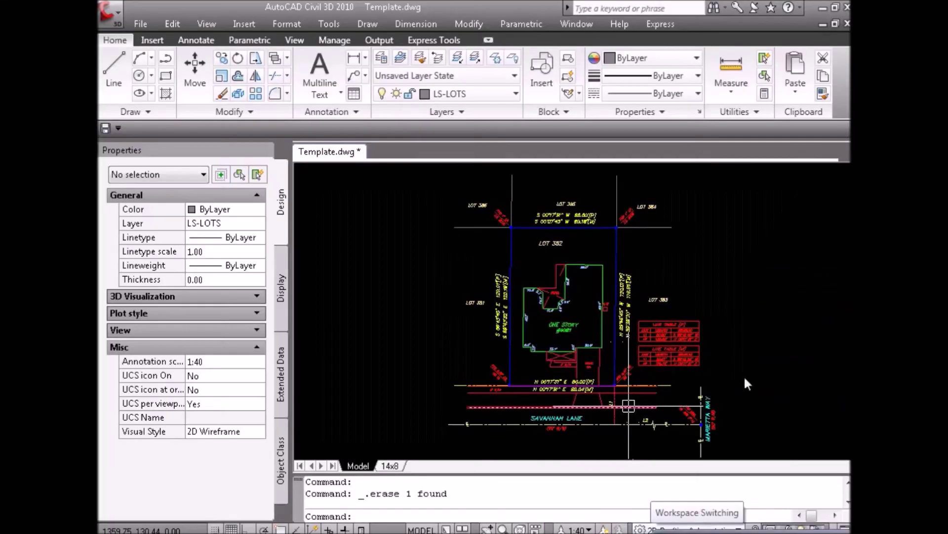
left_click(744, 377)
key("Escape")
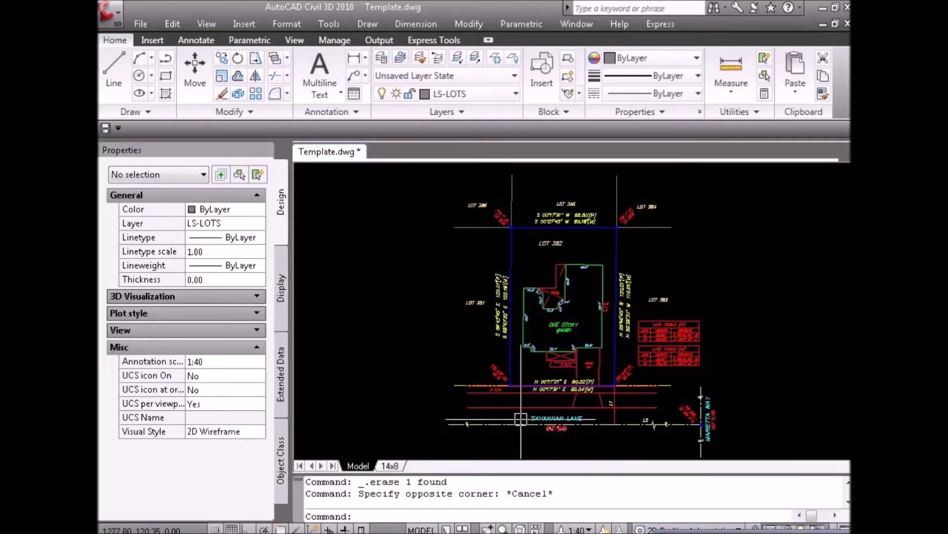
left_click(525, 518)
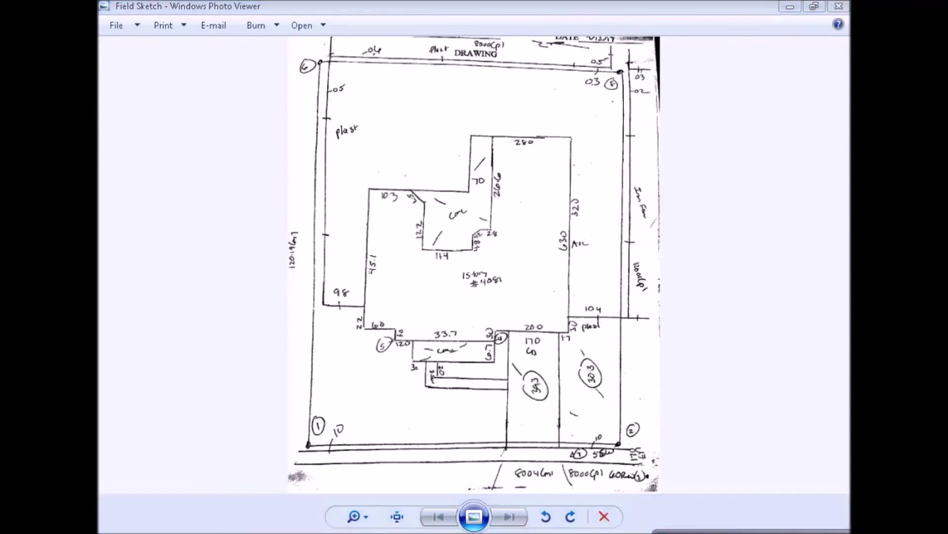
key("alt+Tab")
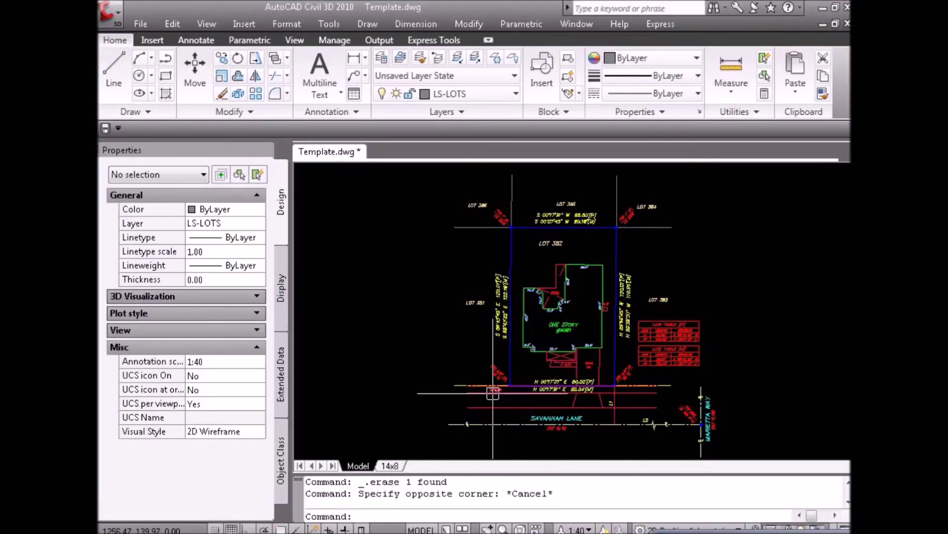
Fill the driveway apron with the AR-CONC concrete hatch.
scroll(503, 388, "up", 5)
scroll(482, 430, "down", 4)
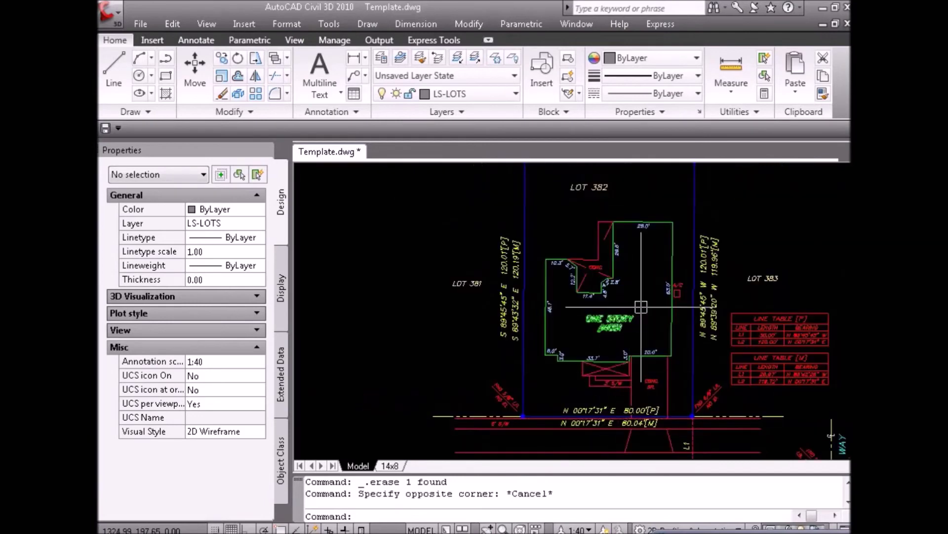
scroll(727, 256, "up", 5)
scroll(621, 294, "down", 3)
scroll(620, 316, "down", 3)
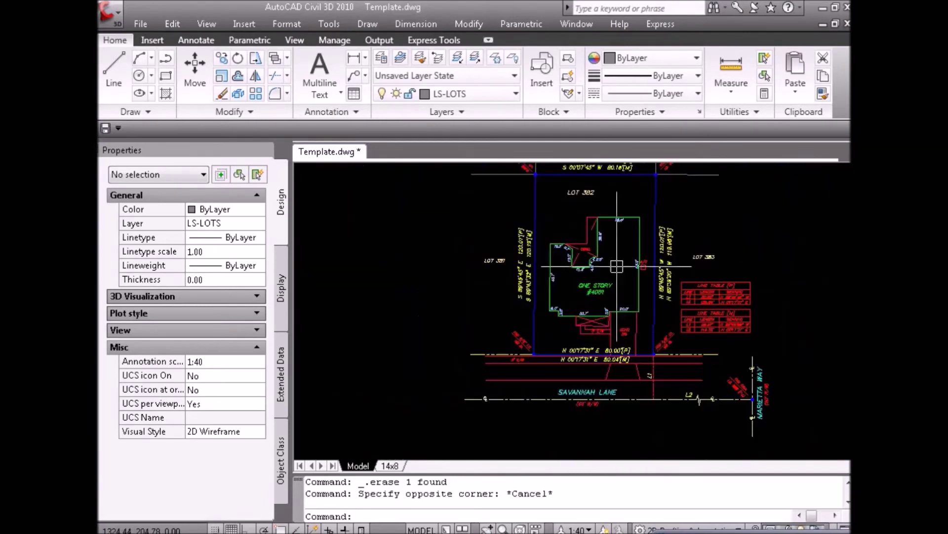
key("Escape")
scroll(619, 340, "up", 2)
type("h")
key("Return")
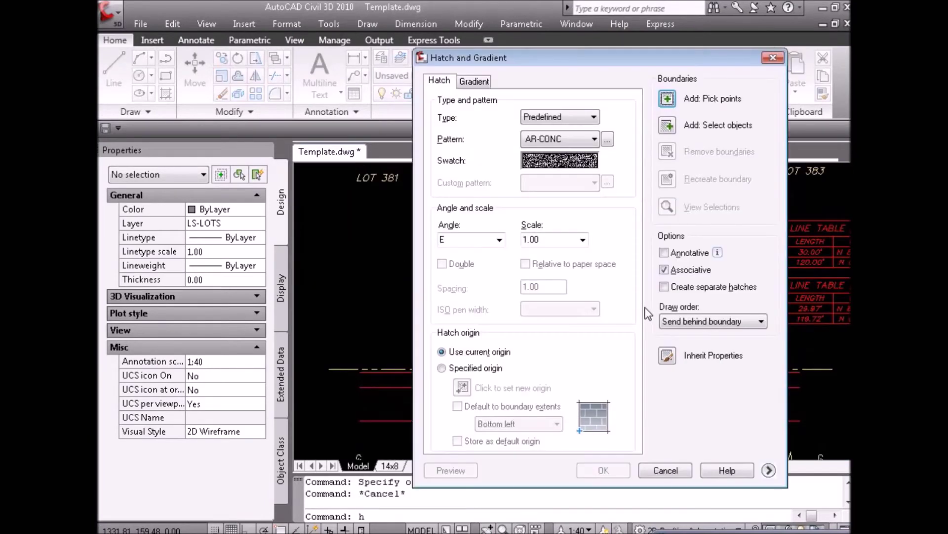
key("Escape")
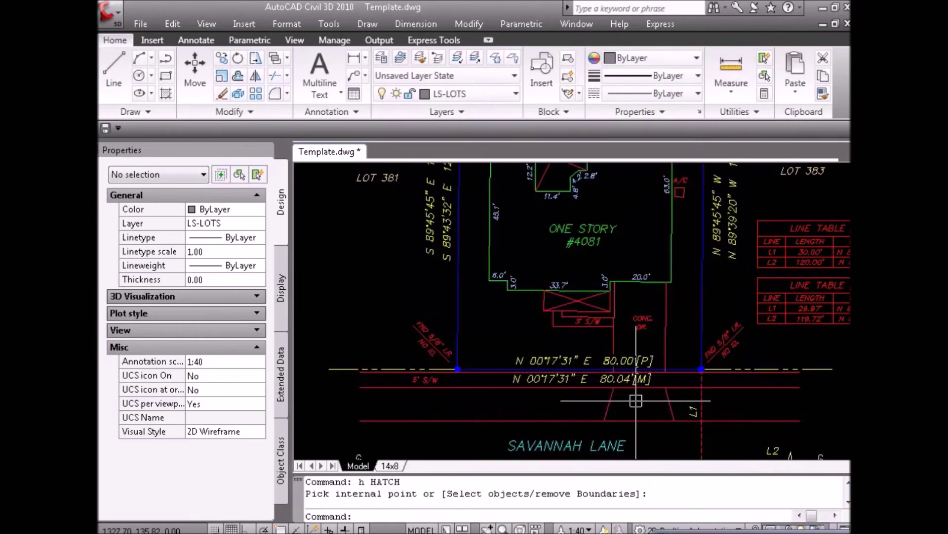
key("Escape")
type("h")
key("Return")
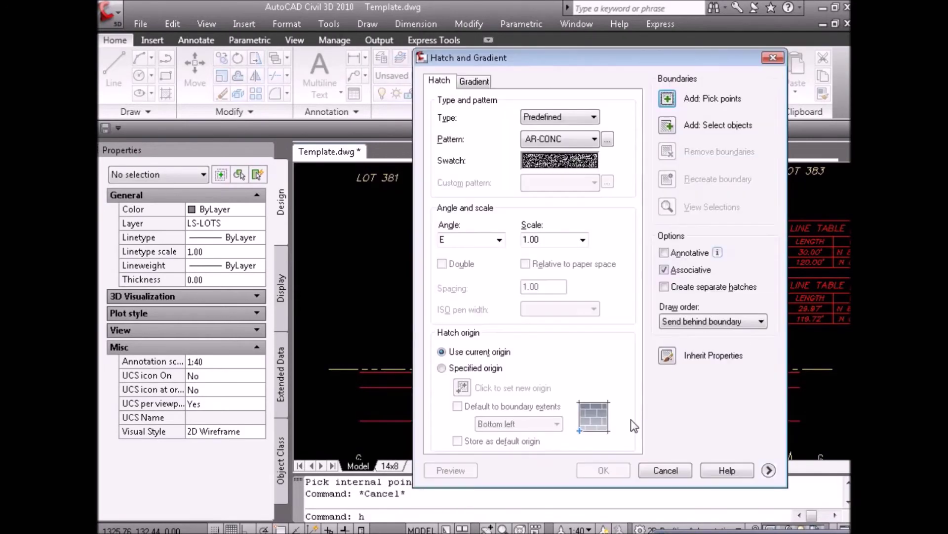
left_click(667, 98)
left_click(633, 405)
key("Return")
Hatch the sidewalk strip with the same concrete pattern.
key("Return")
key("Return")
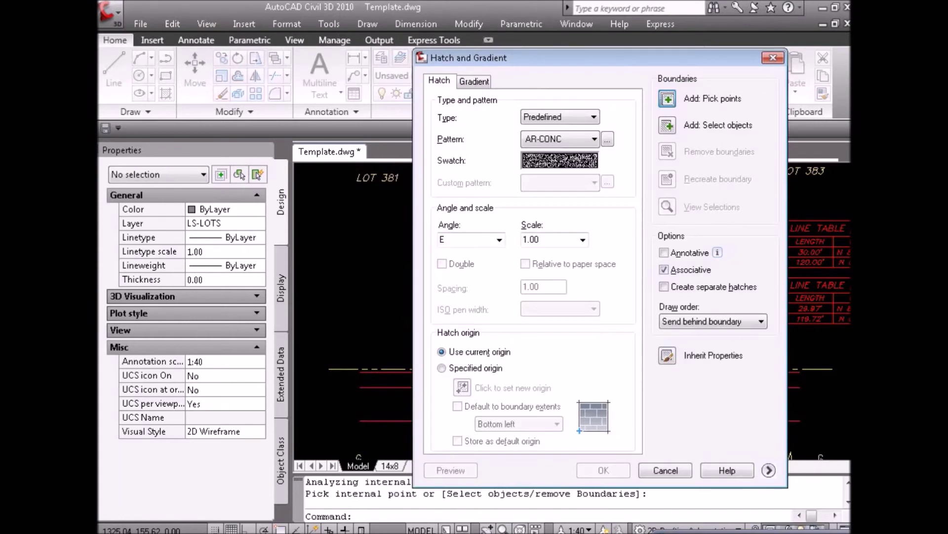
key("Return")
left_click(597, 321)
key("Return")
key("Return")
key("Escape")
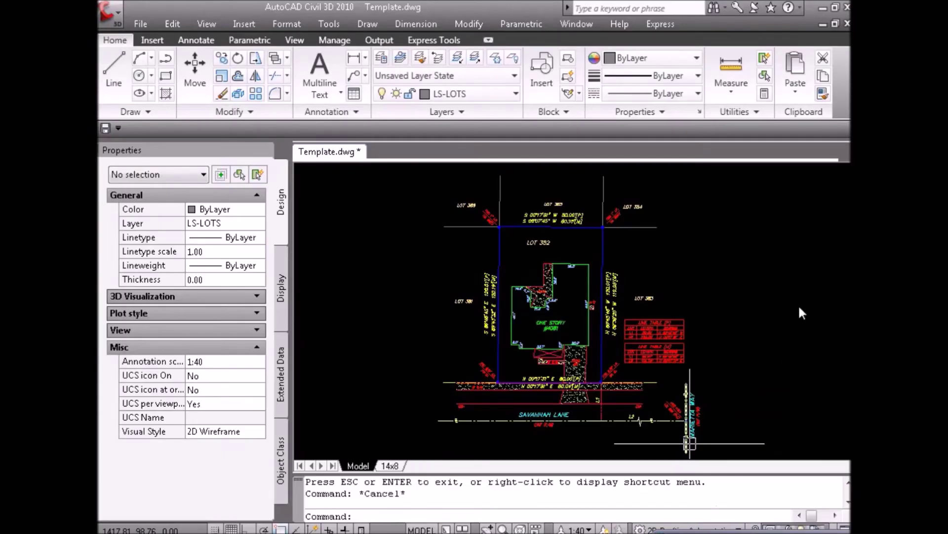
Bring the field sketch up in Windows Photo Viewer.
left_click(799, 304)
key("Escape")
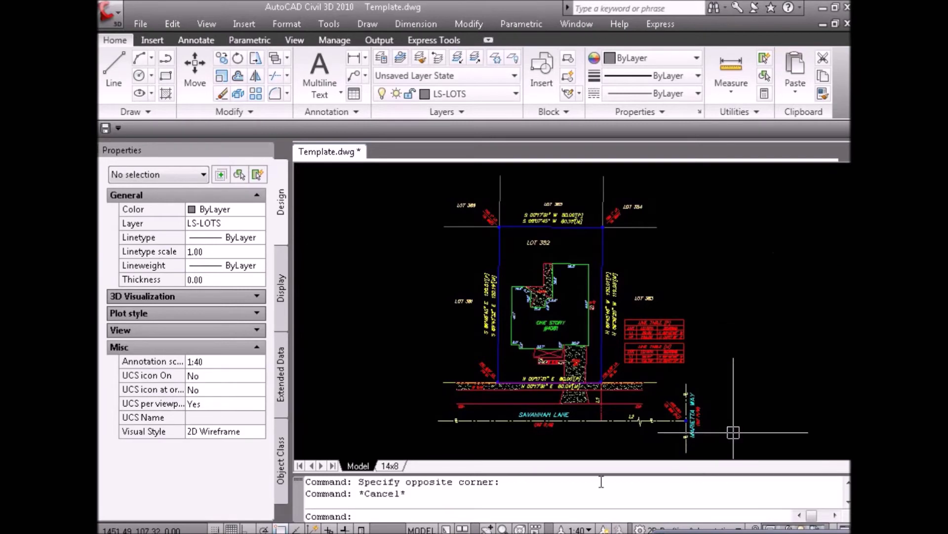
key("alt+Tab")
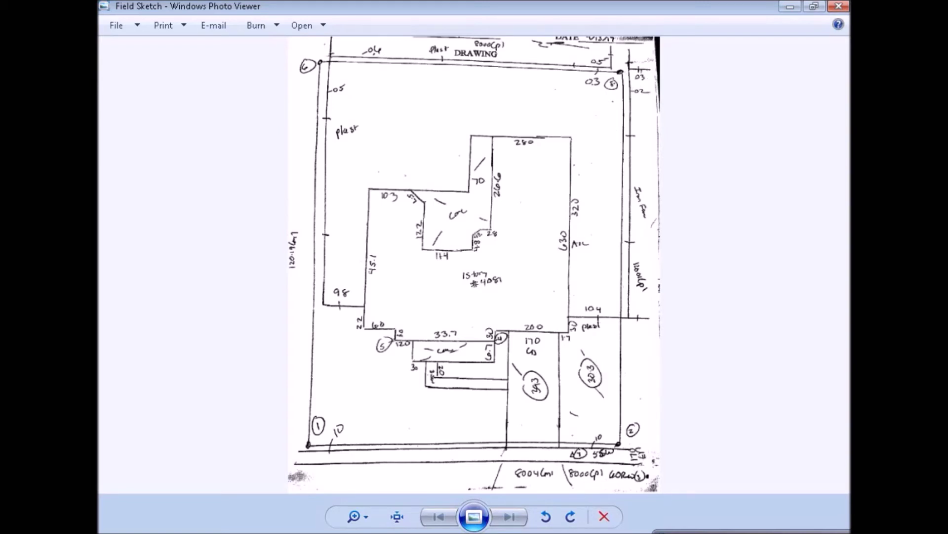
Compare Lot 382's top corner and bearings in the drawing against the field sketch.
key("alt+Tab")
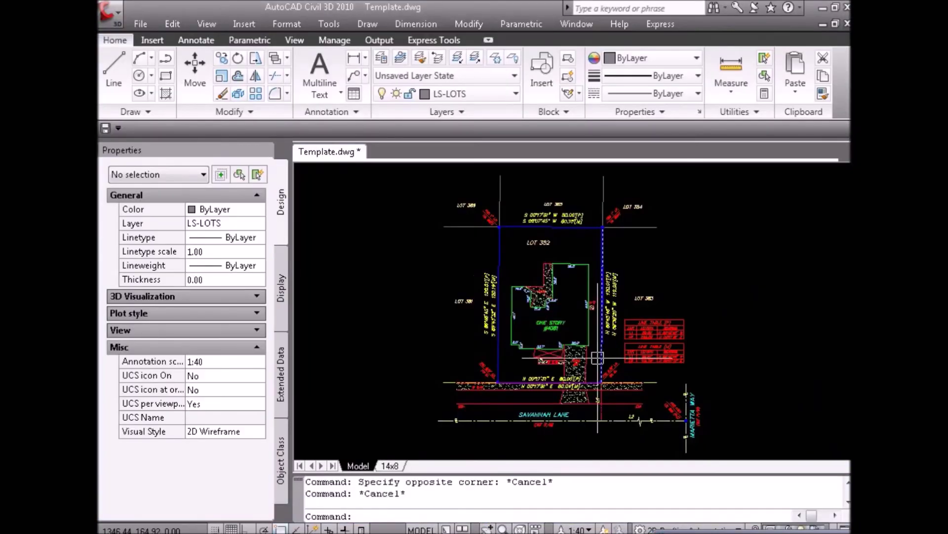
left_click(831, 296)
key("Escape")
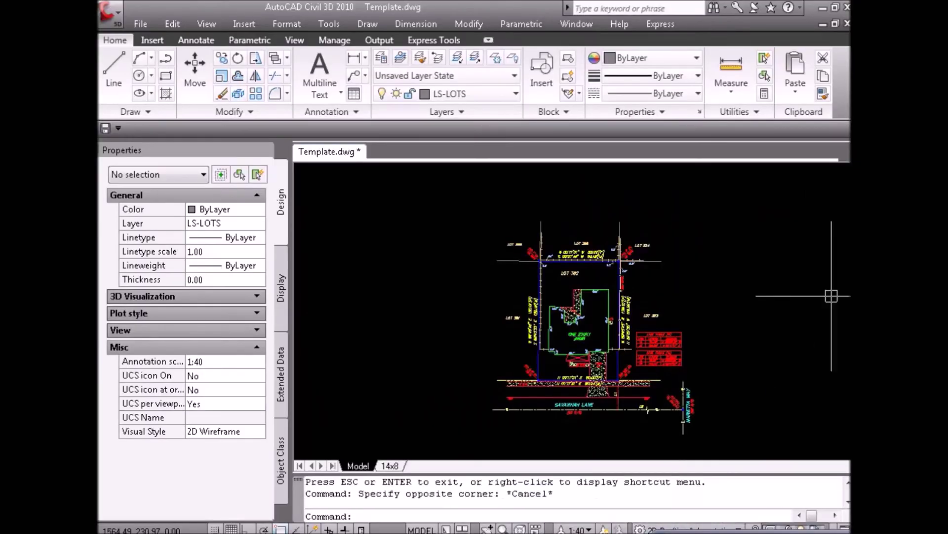
scroll(551, 352, "up", 3)
scroll(532, 183, "up", 5)
scroll(523, 267, "down", 3)
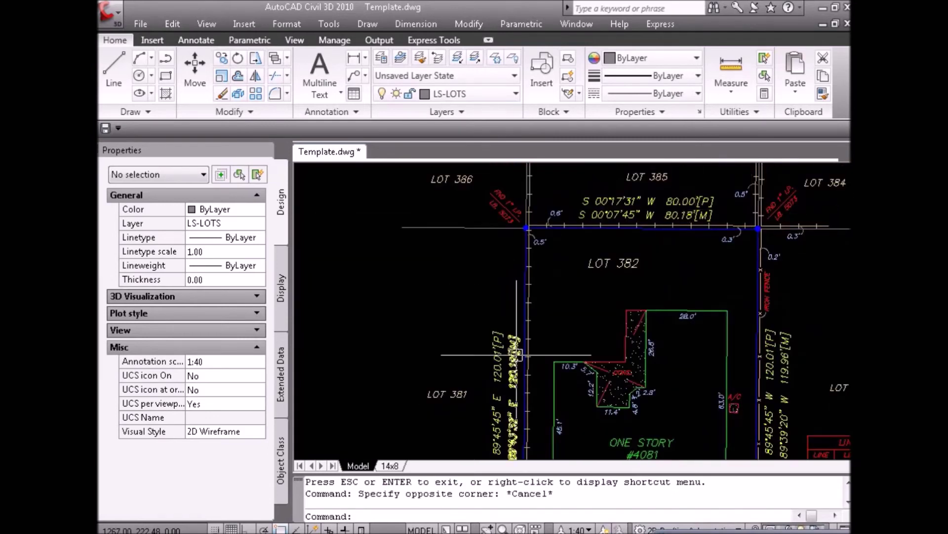
key("alt+Tab")
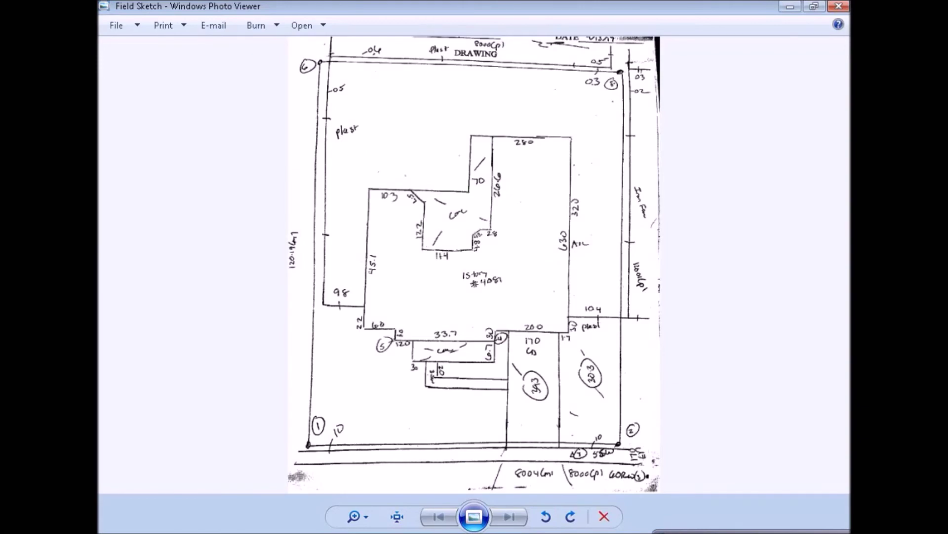
key("alt+Tab")
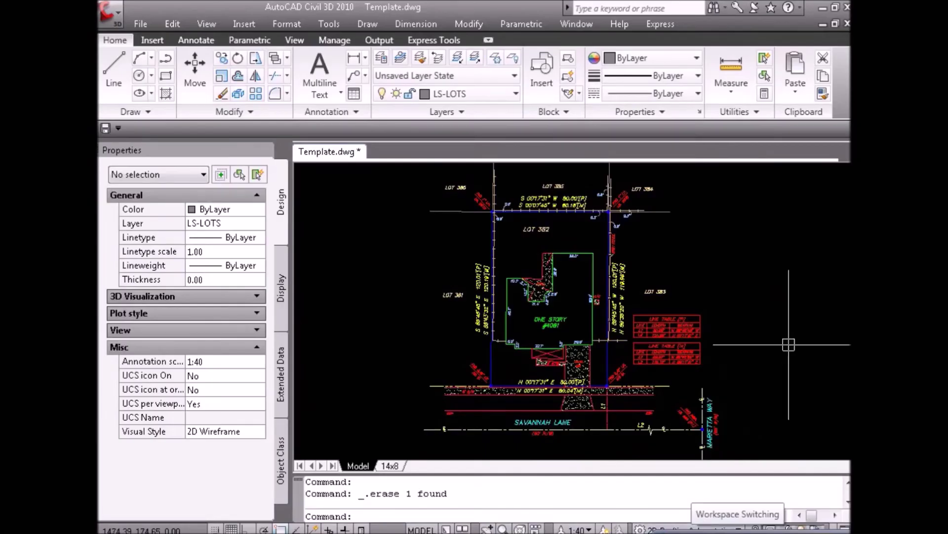
Add an aligned dimension from the house corner to the boundary endpoint beside the driveway.
left_click(787, 338)
key("Escape")
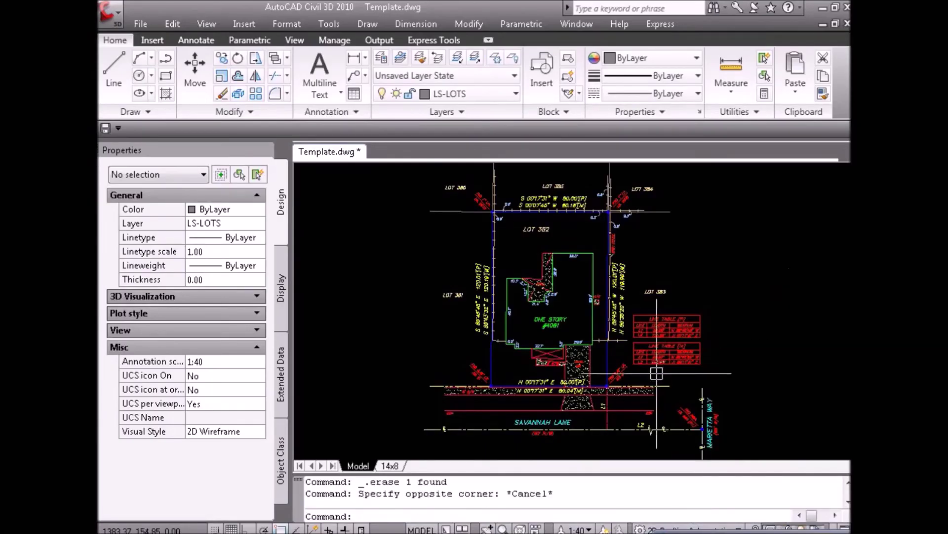
scroll(620, 373, "up", 4)
type("da")
key("Return")
right_click(590, 345, "shift")
left_click(606, 148)
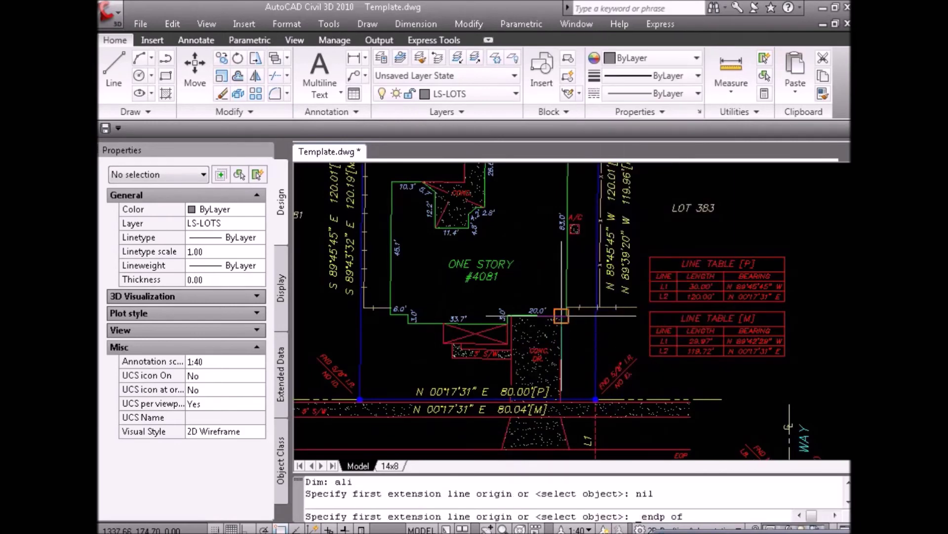
scroll(565, 316, "up", 2)
left_click(565, 315)
right_click(603, 380, "shift")
key("e")
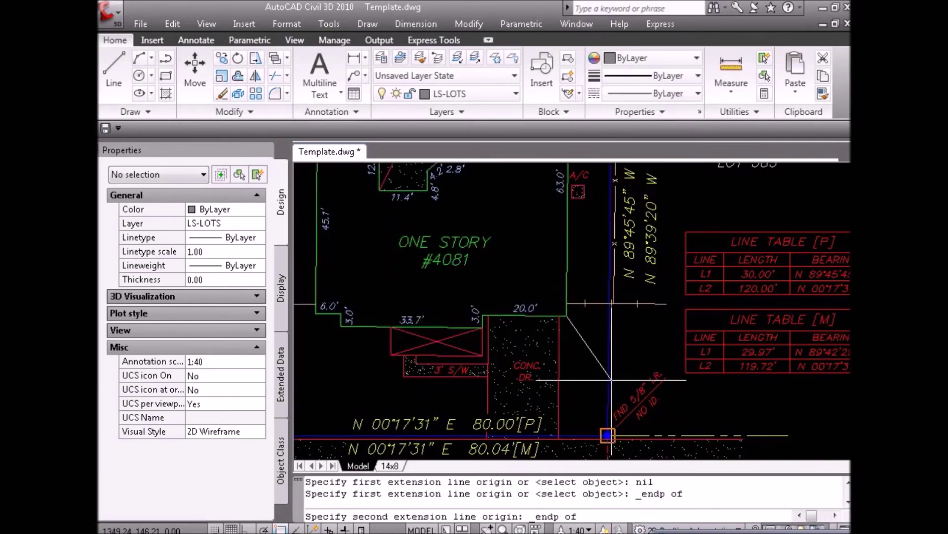
left_click(612, 380)
left_click(595, 378)
key("Return")
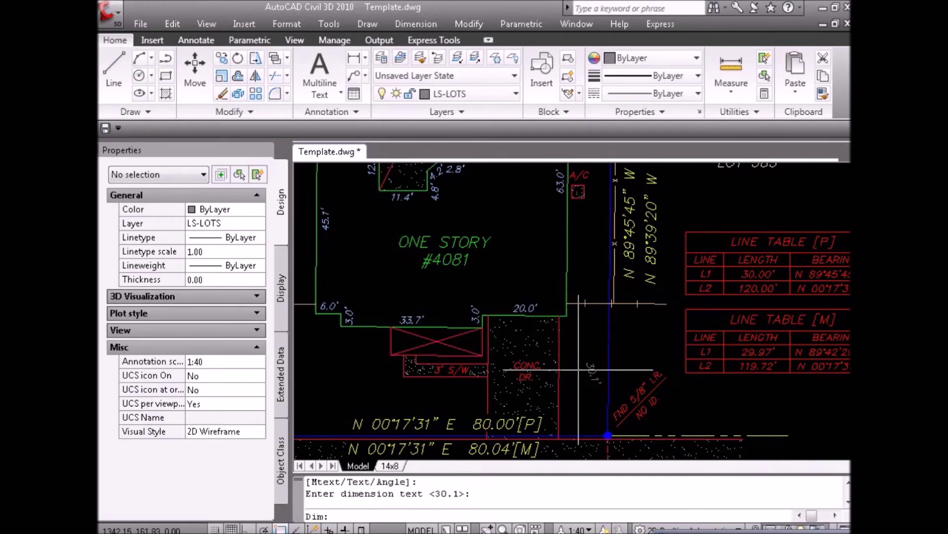
key("Escape")
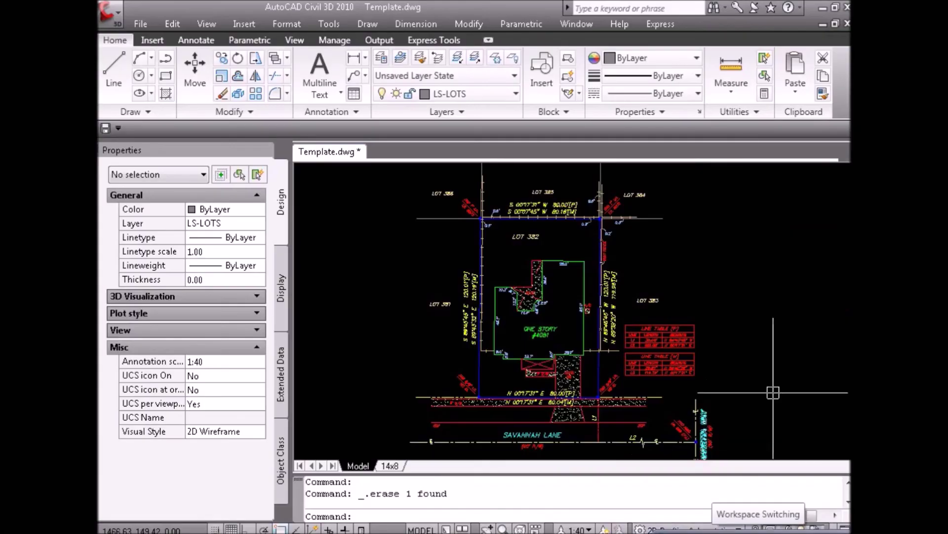
Dimension the 10.2' setback between the house and the east side boundary.
left_click(708, 379)
key("Escape")
scroll(586, 364, "up", 2)
type("d")
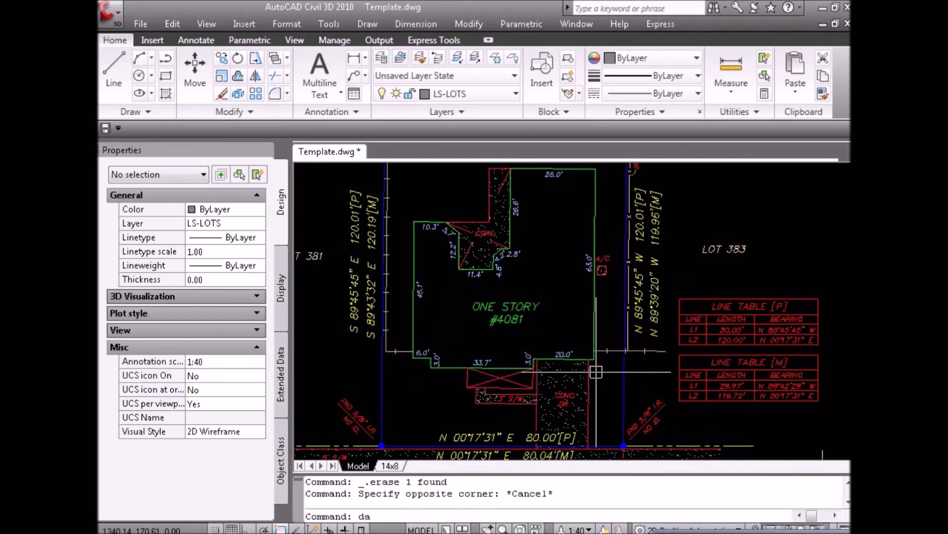
key("space")
right_click(602, 380, "shift")
key("t")
left_click(600, 366)
right_click(615, 368, "shift")
left_click(642, 256)
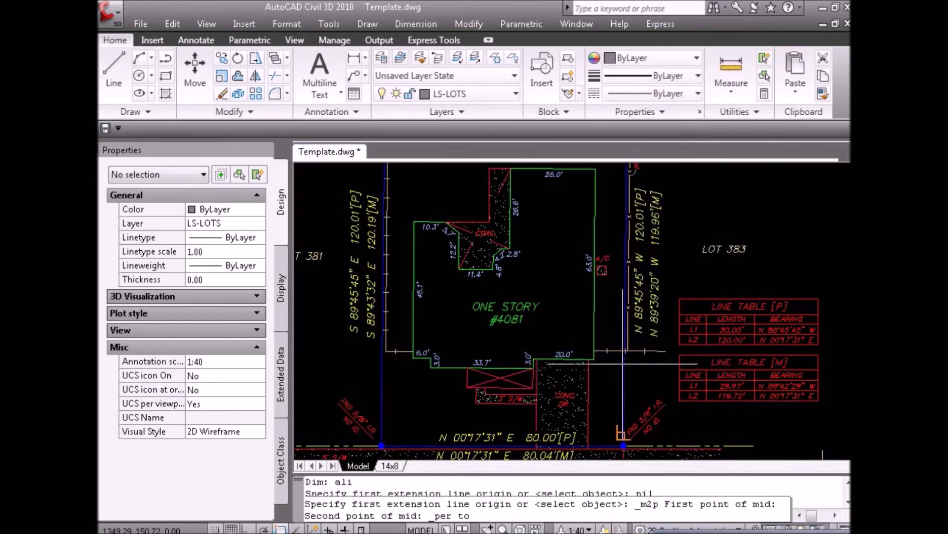
key("Escape")
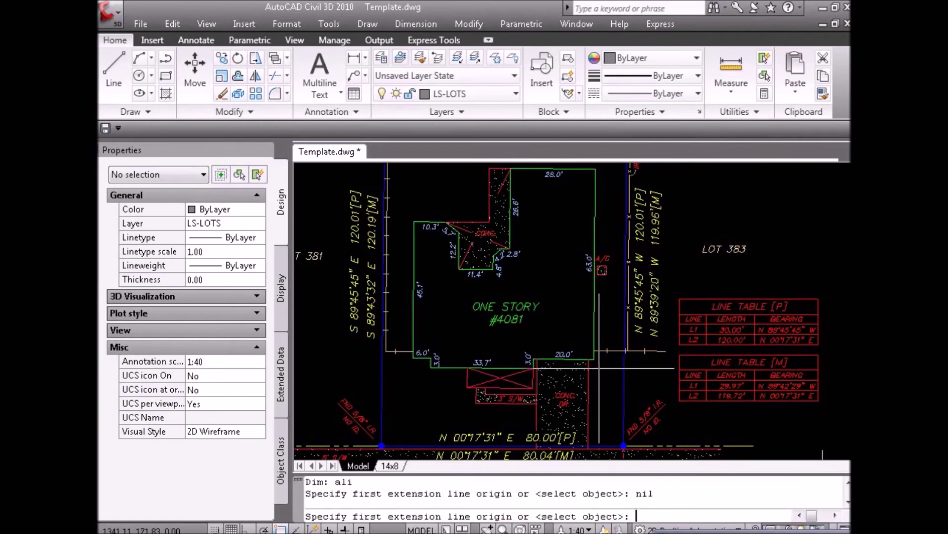
left_click(593, 359)
left_click(624, 361)
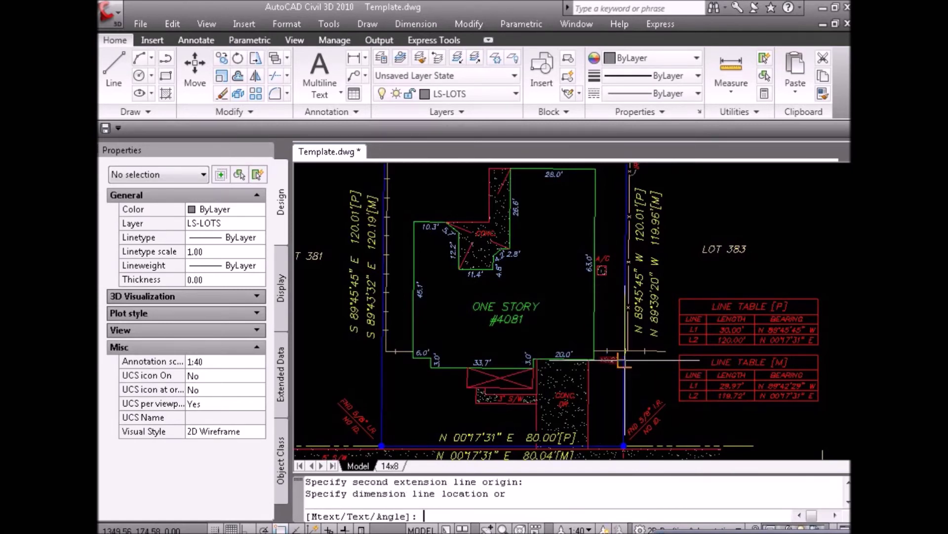
left_click(623, 361)
key("Return")
key("Escape")
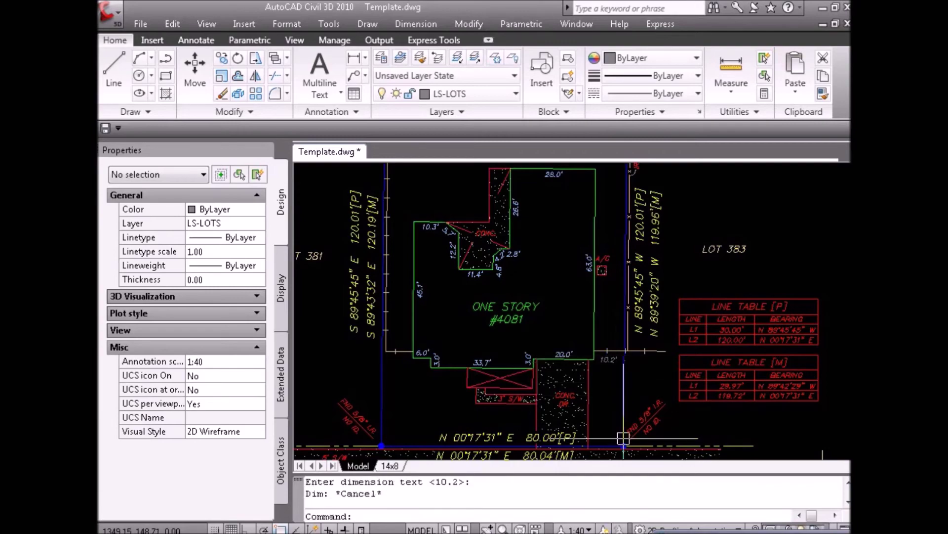
Regenerate the drawing display with RE.
scroll(623, 438, "down", 4)
type("re")
key("Return")
left_click(784, 368)
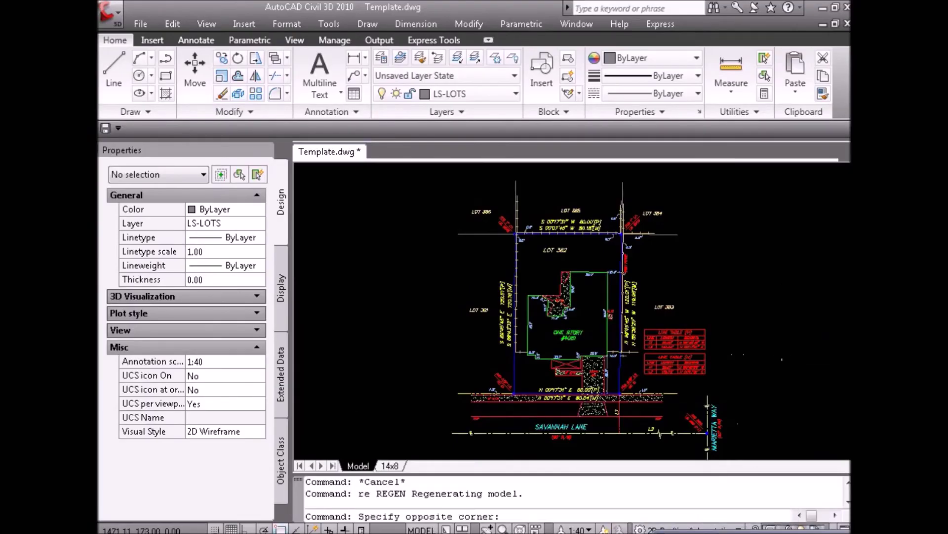
key("Escape")
Dimension from the lot's front corner perpendicular to the Savannah Lane road line.
type("dim")
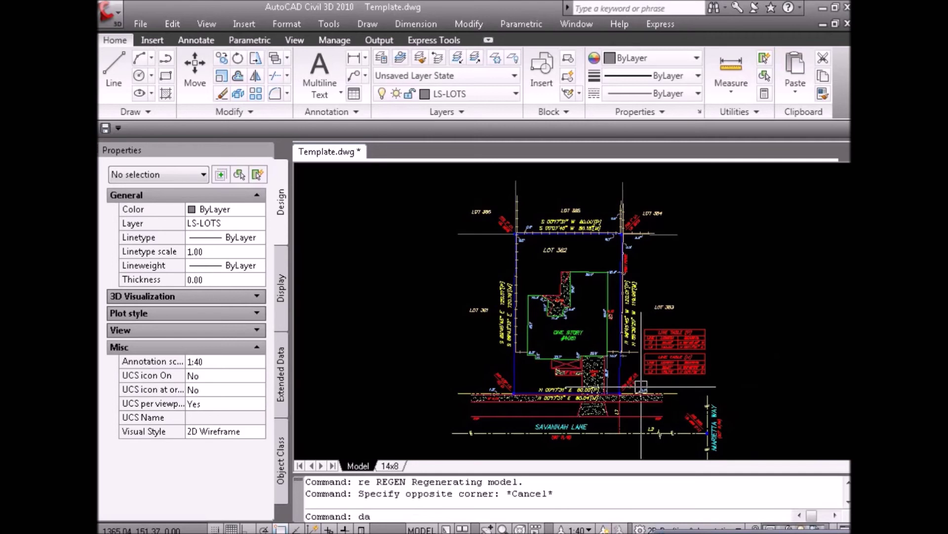
key("Return")
type("ali")
key("Return")
right_click(529, 372, "shift")
left_click(573, 116)
left_click(514, 393)
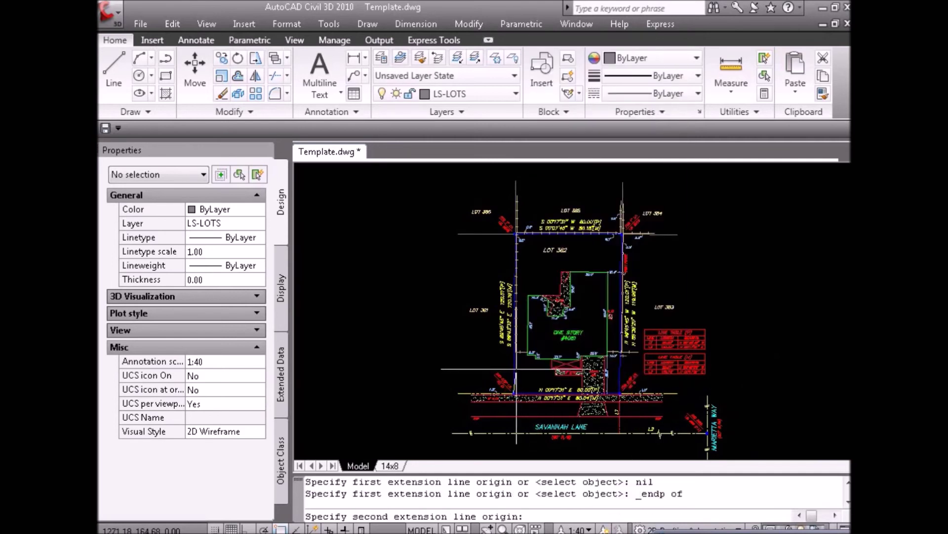
left_click(514, 433)
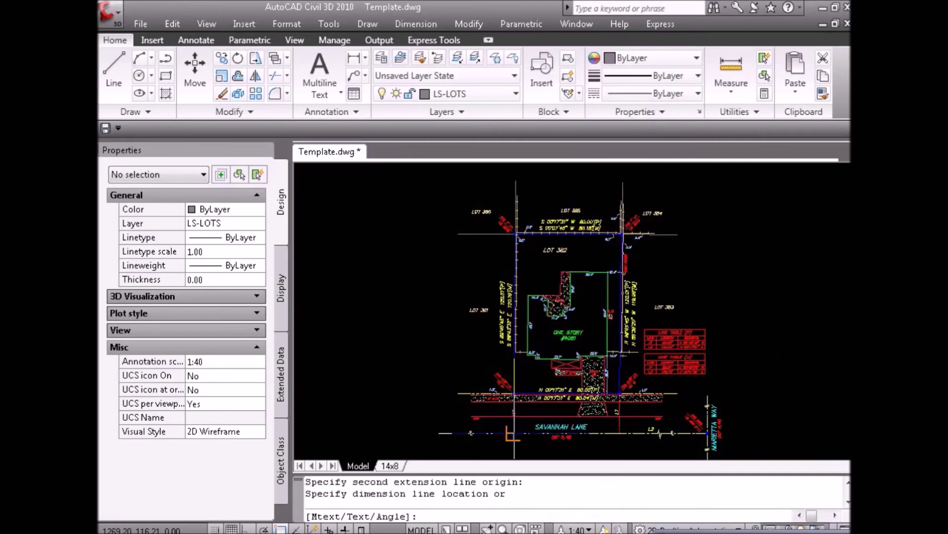
left_click(510, 438)
key("Escape")
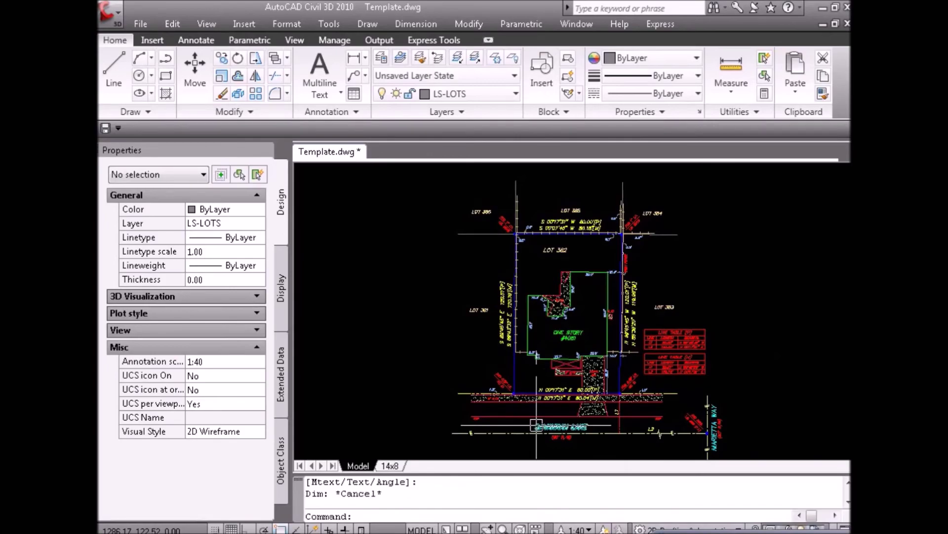
key("Escape")
middle_click_drag(536, 425, 586, 421)
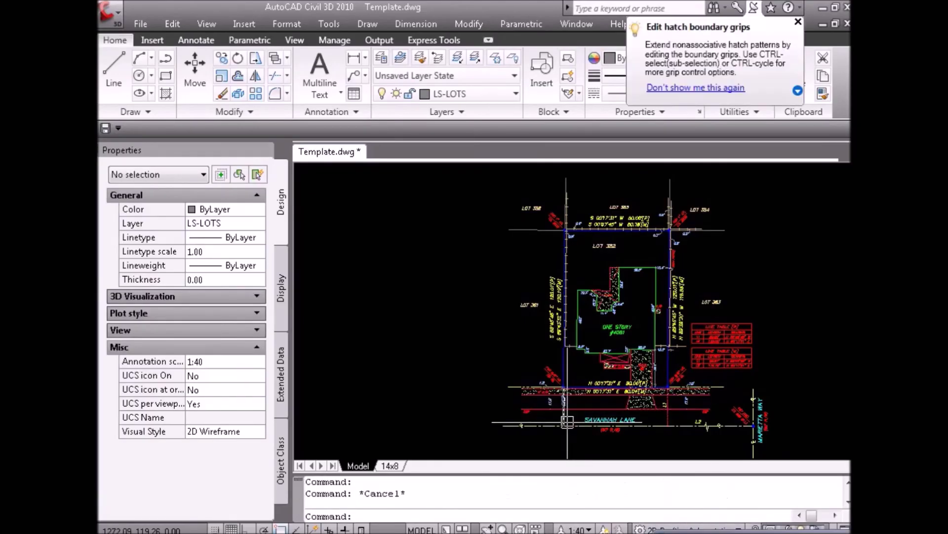
Zoom around the Savannah Lane frontage to review it, dismissing the hatch-editing tip.
scroll(567, 423, "up", 4)
scroll(661, 397, "down", 3)
scroll(661, 397, "up", 2)
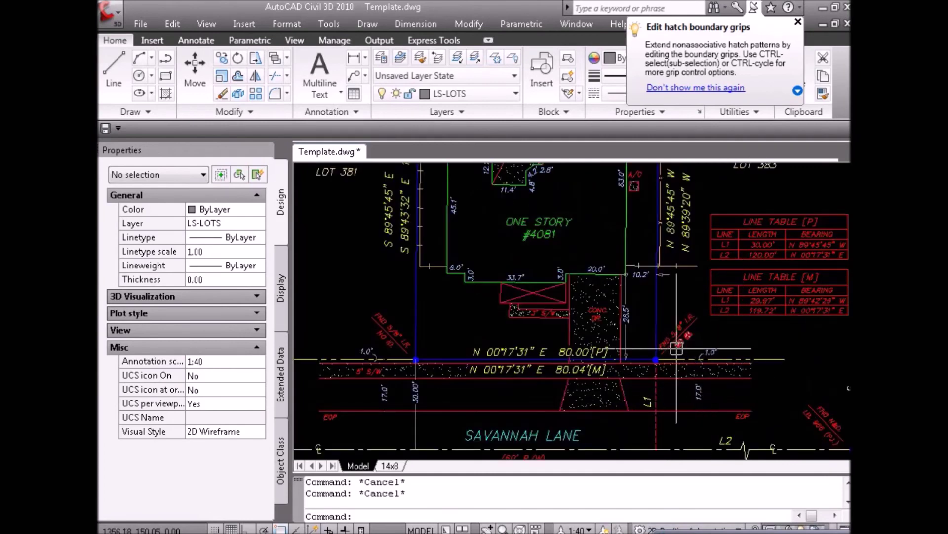
scroll(605, 380, "down", 3)
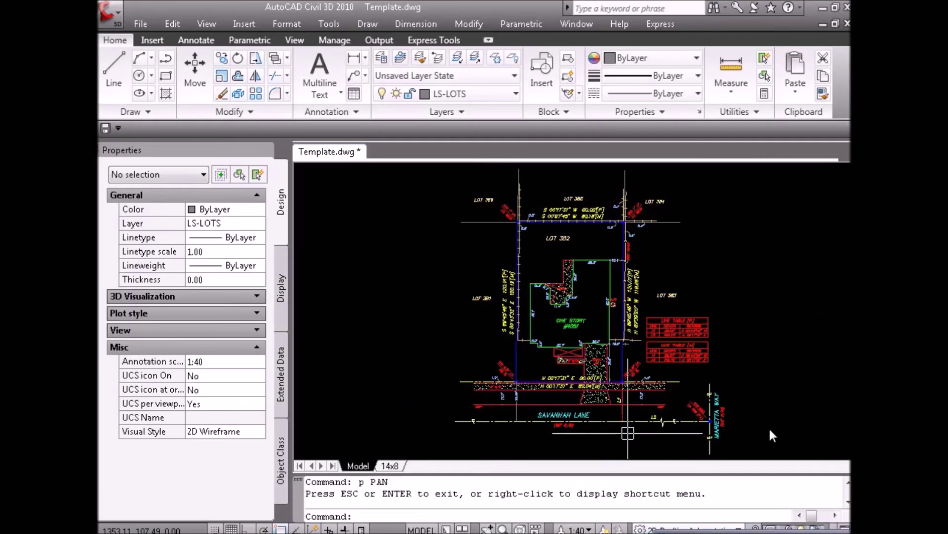
left_click(768, 426)
key("Escape")
scroll(579, 375, "up", 3)
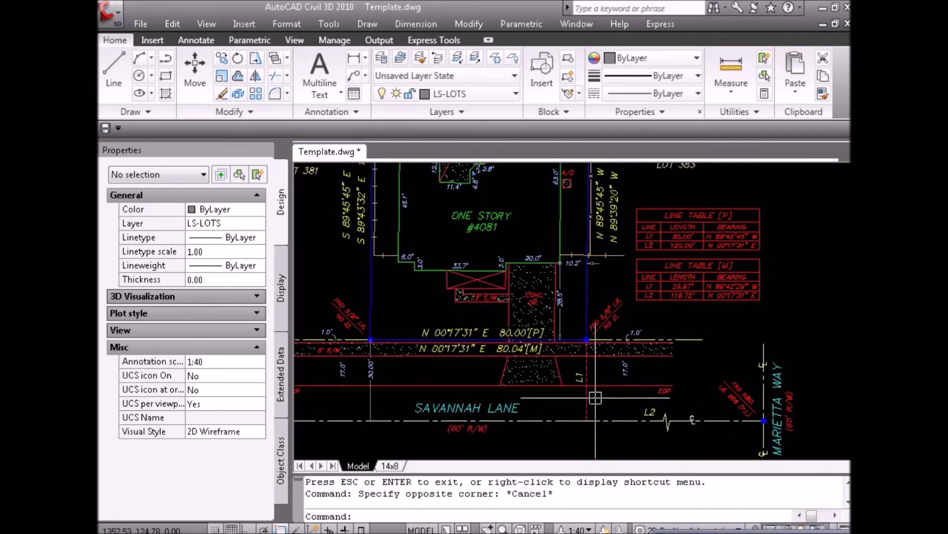
scroll(579, 375, "up", 2)
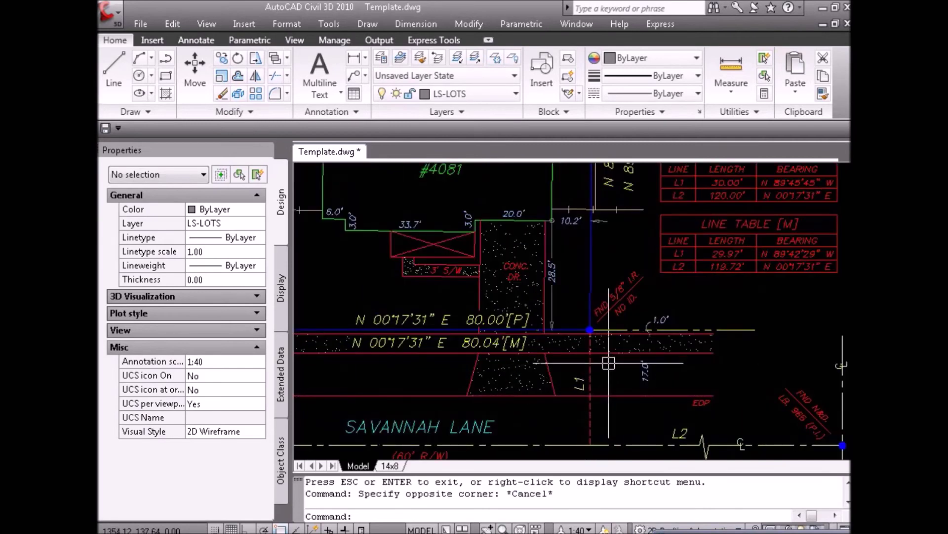
scroll(607, 438, "down", 3)
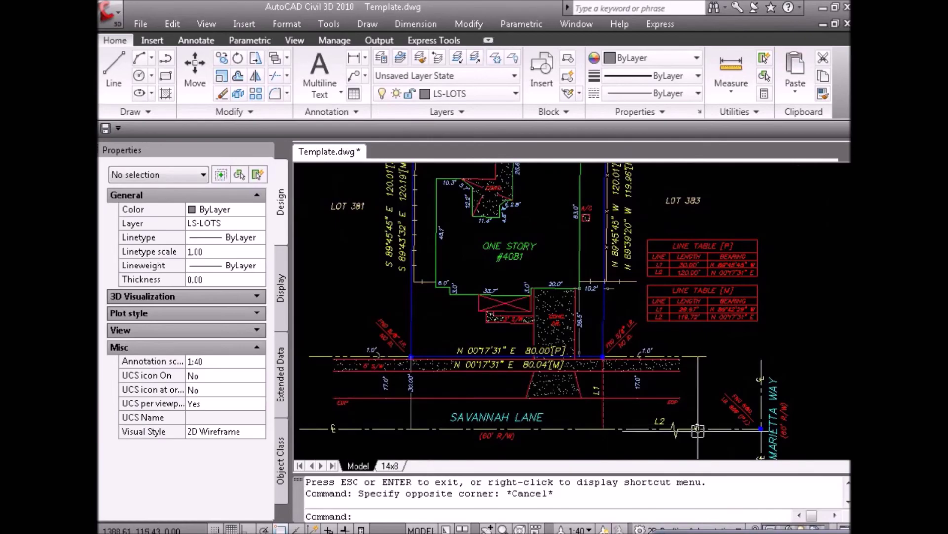
scroll(689, 432, "down", 3)
left_click(789, 436)
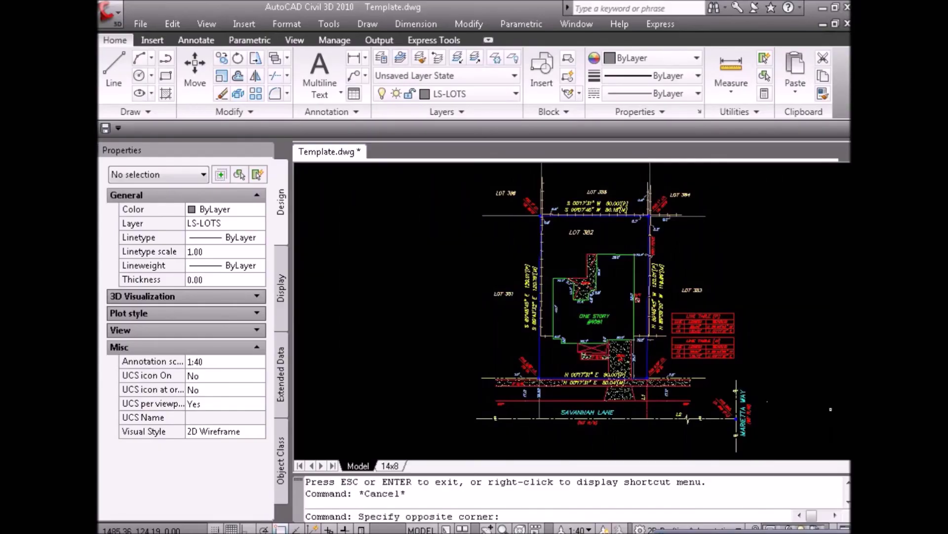
key("Escape")
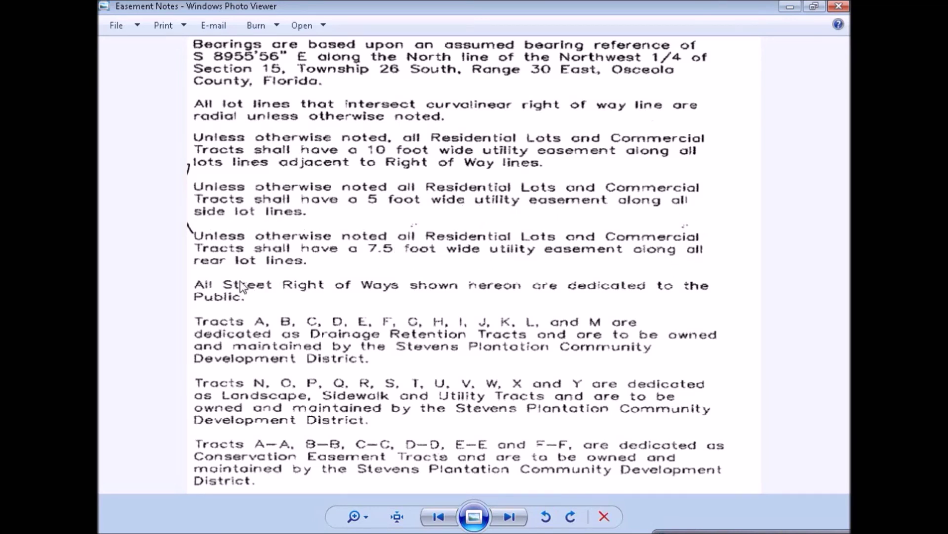
Close the Easement Notes image and offset the side lot line 5 feet into the lot.
key("alt+F4")
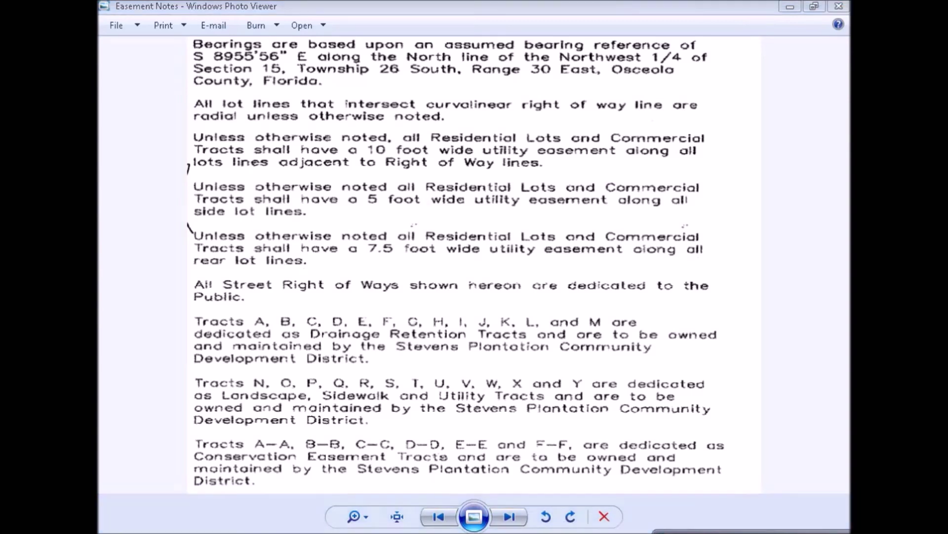
type("o")
key("Return")
type("5")
key("Return")
scroll(555, 275, "up", 4)
left_click(552, 350)
left_click(600, 367)
Offset the rear lot line 7.5 feet into the lot for the utility easement.
scroll(598, 371, "down", 2)
key("Return")
key("Return")
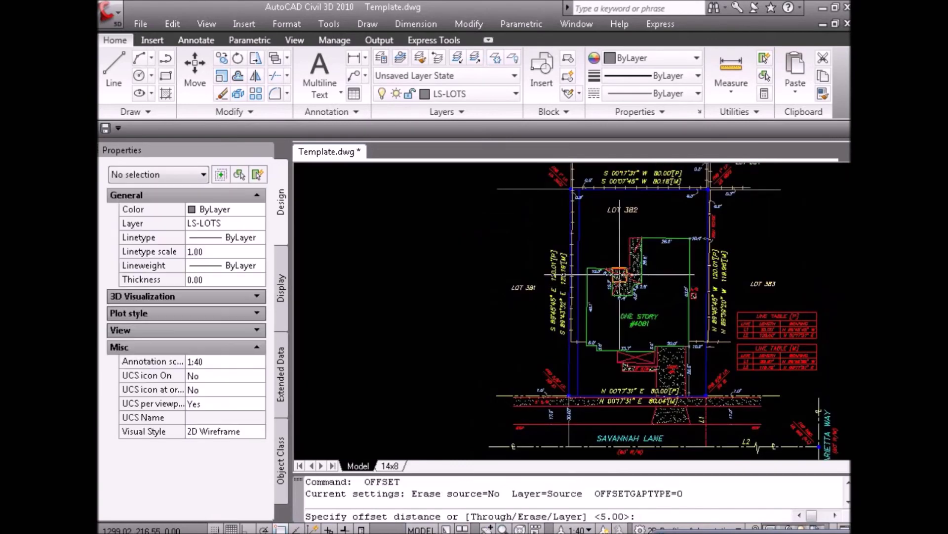
type("7.5")
key("Return")
scroll(672, 193, "up", 5)
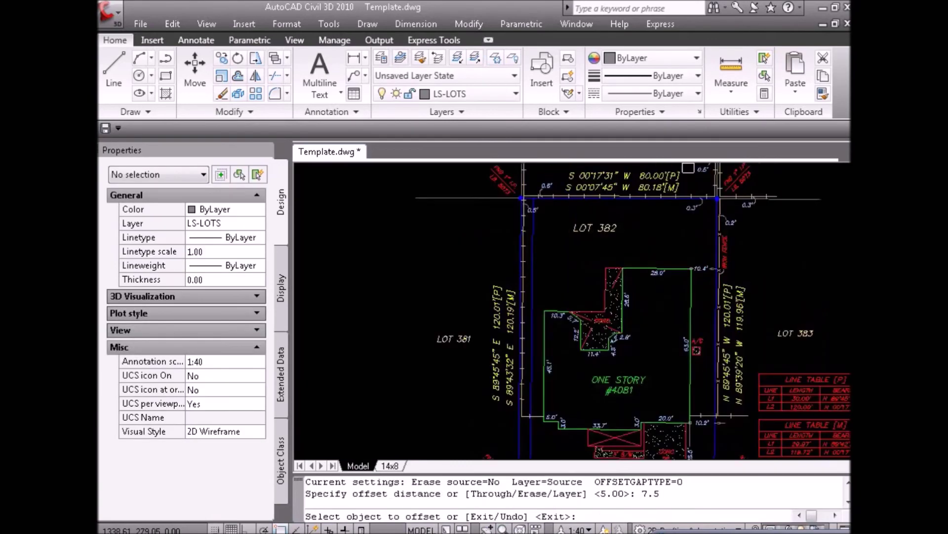
left_click(673, 215)
left_click(650, 277)
scroll(642, 277, "down", 5)
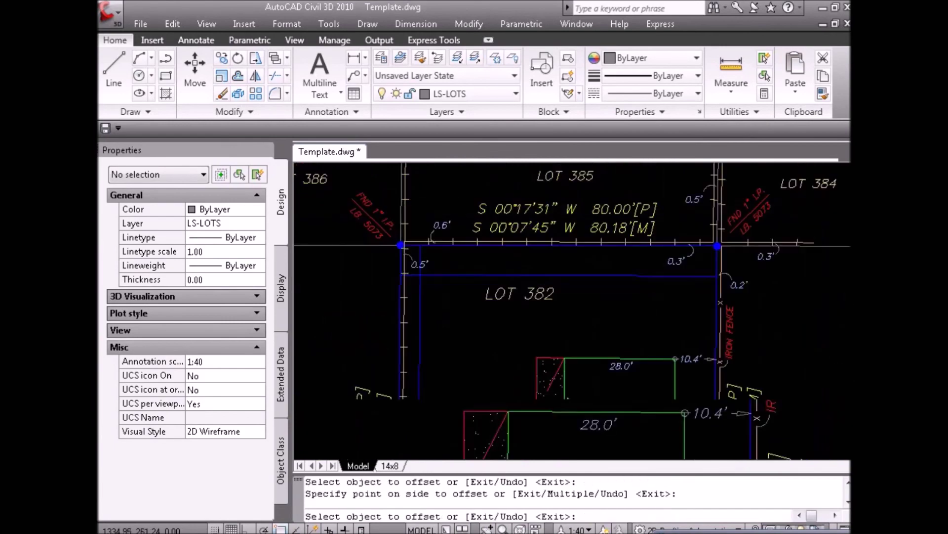
key("Escape")
Pan and zoom around Lot 382 to check the new easement lines.
type("p")
key("Return")
scroll(701, 398, "down", 1)
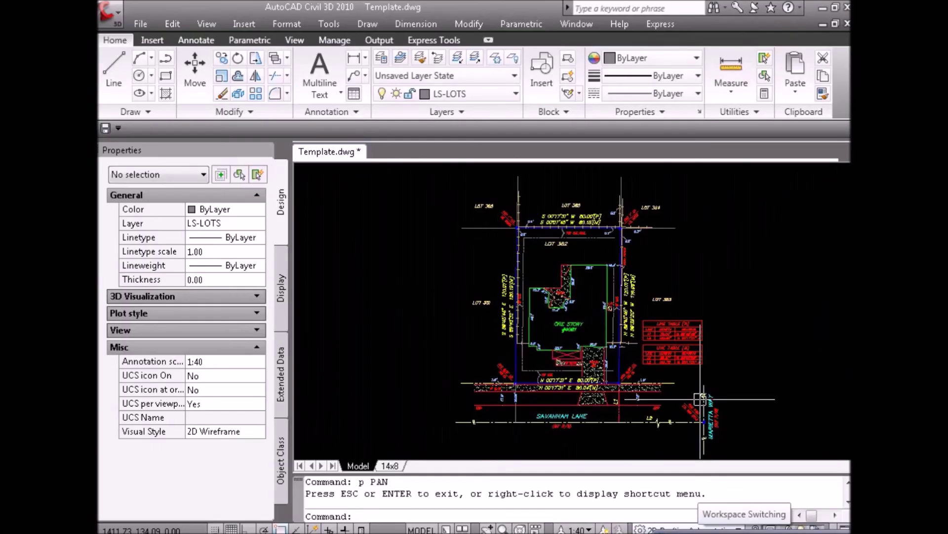
left_click(778, 358)
key("Escape")
scroll(528, 317, "up", 6)
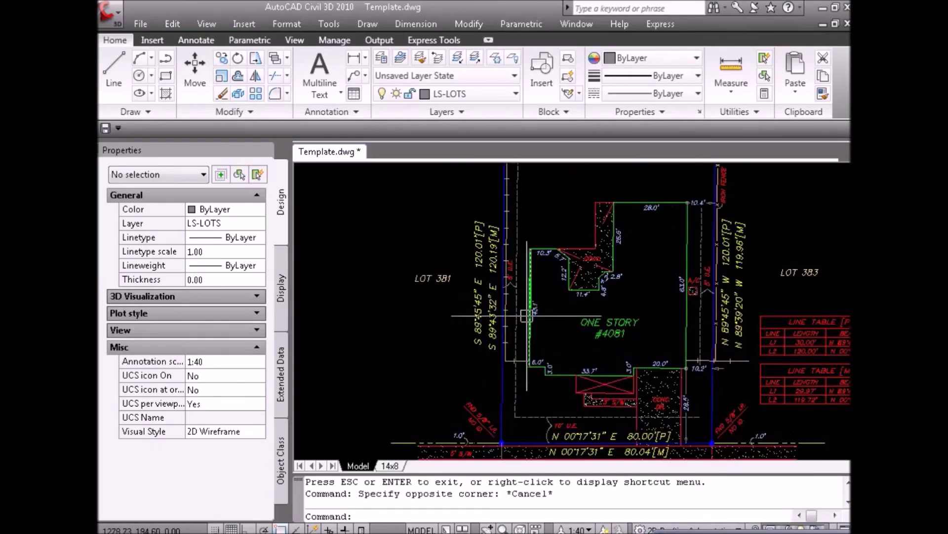
scroll(508, 253, "down", 4)
scroll(571, 277, "up", 2)
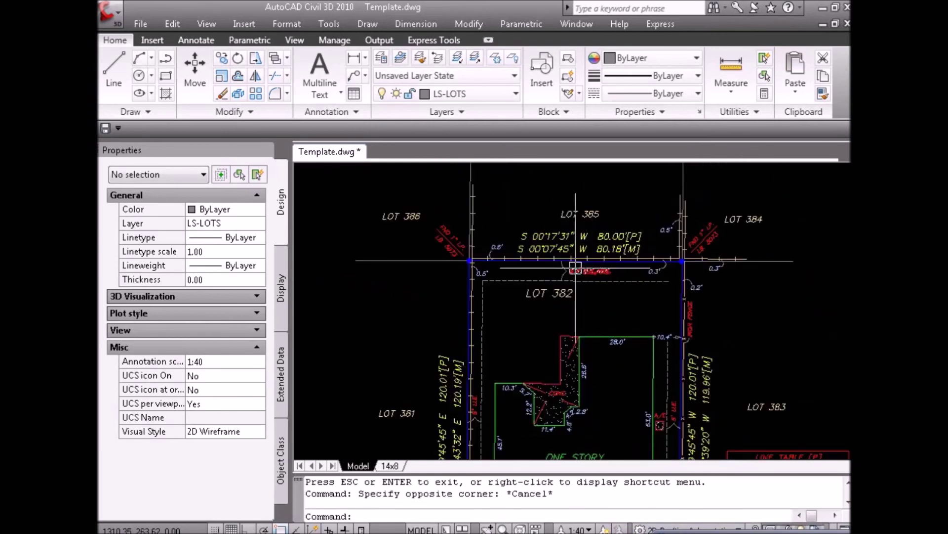
scroll(572, 278, "up", 2)
scroll(571, 278, "down", 3)
scroll(607, 336, "up", 3)
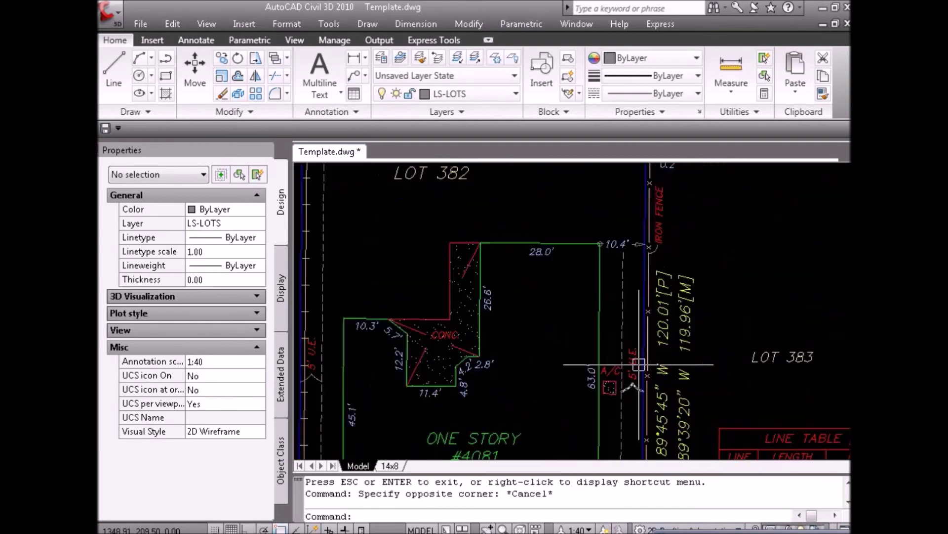
scroll(632, 360, "down", 2)
scroll(622, 370, "down", 2)
scroll(691, 385, "up", 3)
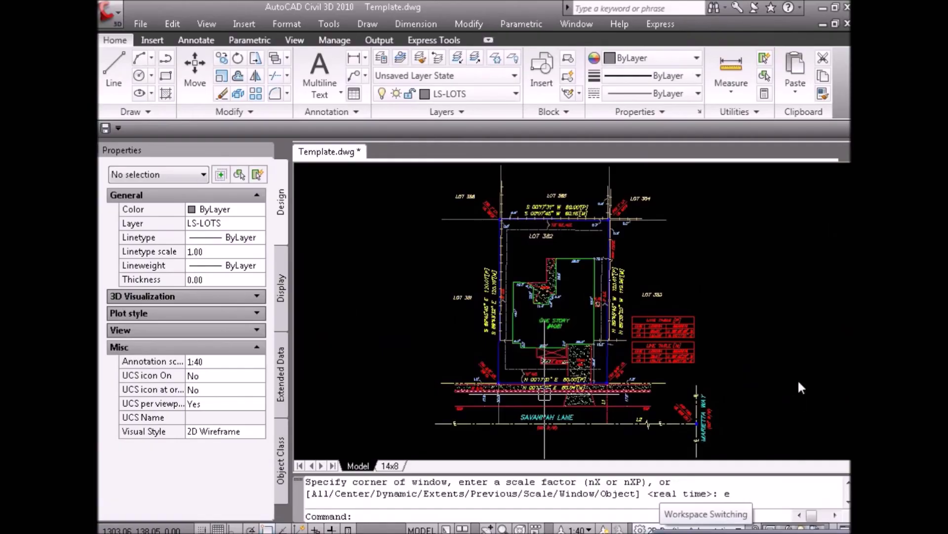
left_click(799, 377)
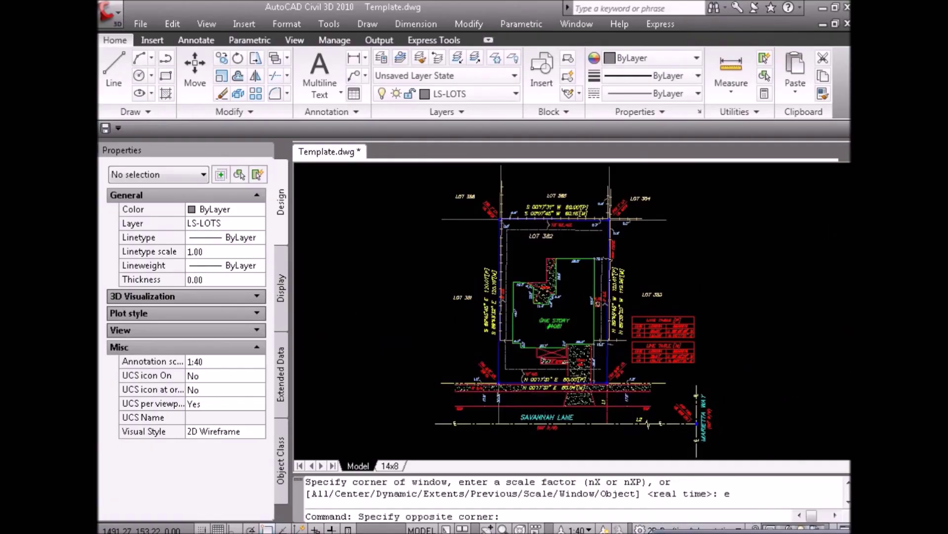
key("Escape")
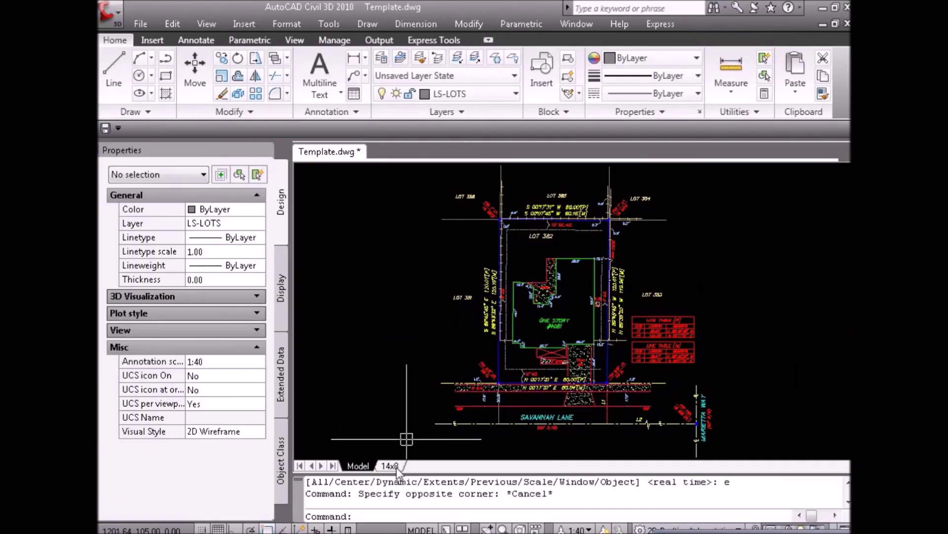
Open the 14x8 layout and zoom around the Boundary Survey sheet.
left_click(392, 466)
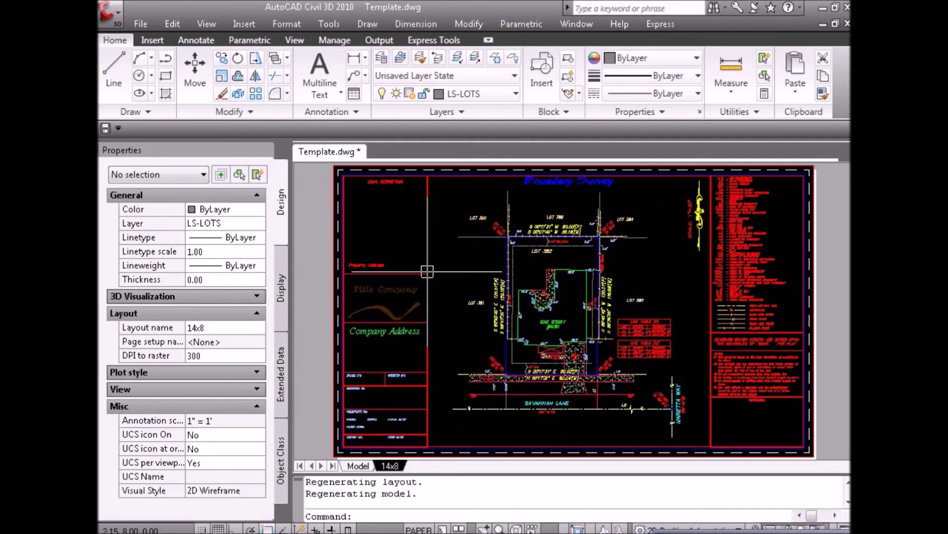
scroll(375, 204, "up", 3)
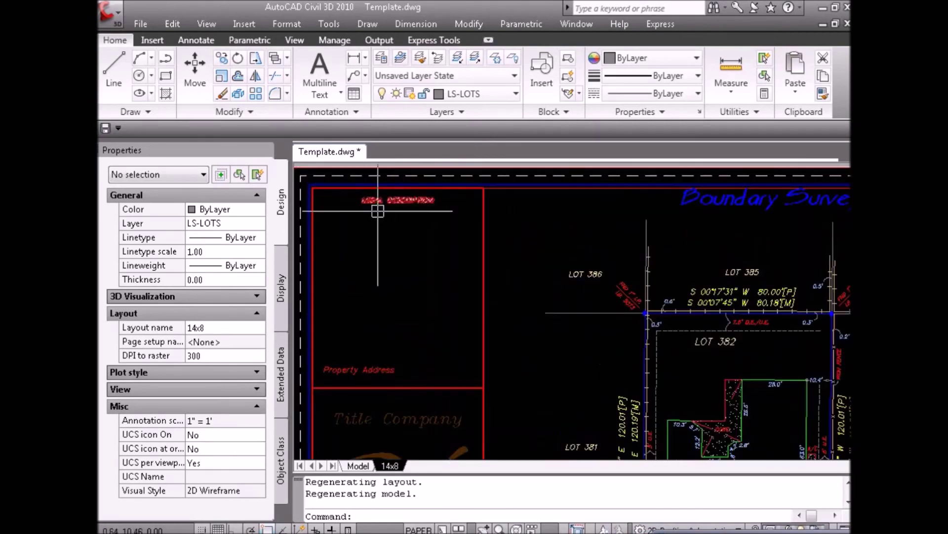
scroll(389, 207, "up", 4)
scroll(436, 207, "down", 5)
scroll(549, 341, "up", 3)
scroll(486, 340, "down", 3)
scroll(489, 341, "down", 4)
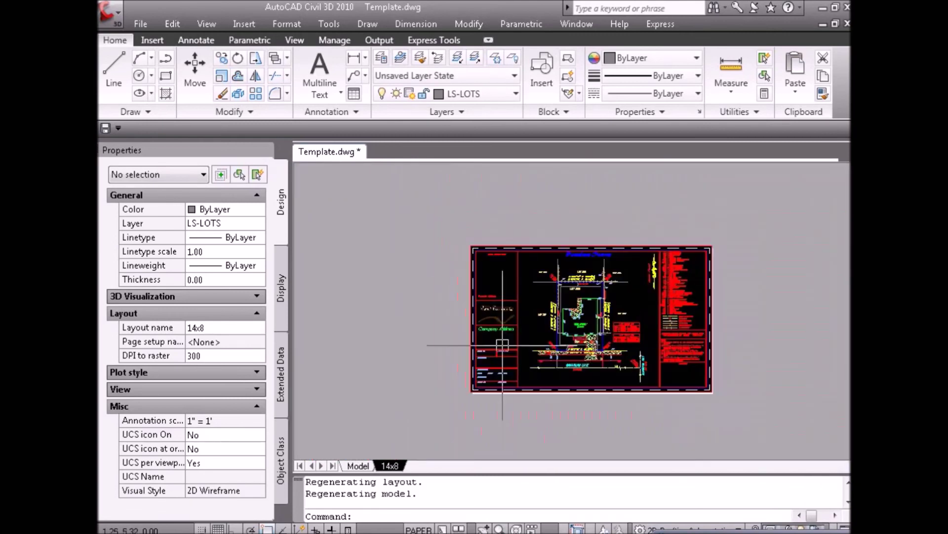
scroll(482, 362, "up", 5)
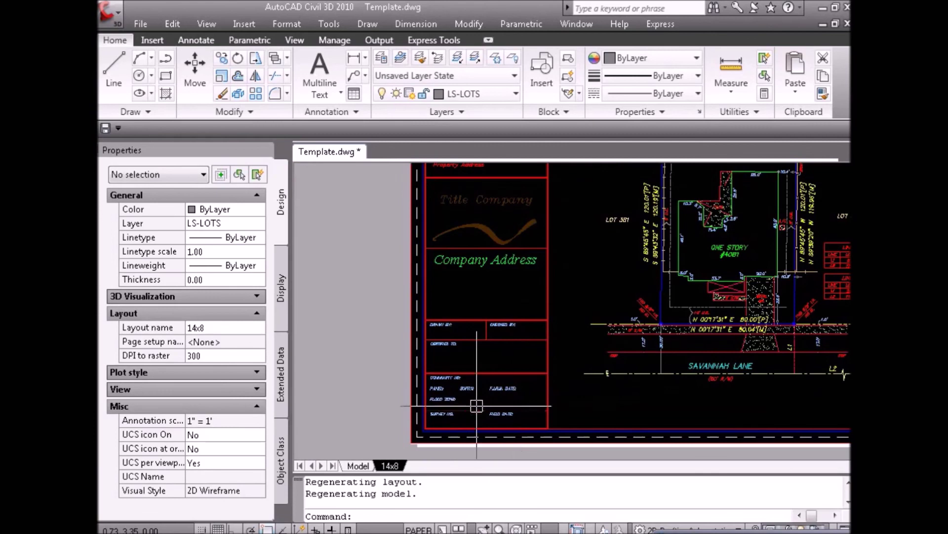
scroll(520, 371, "down", 5)
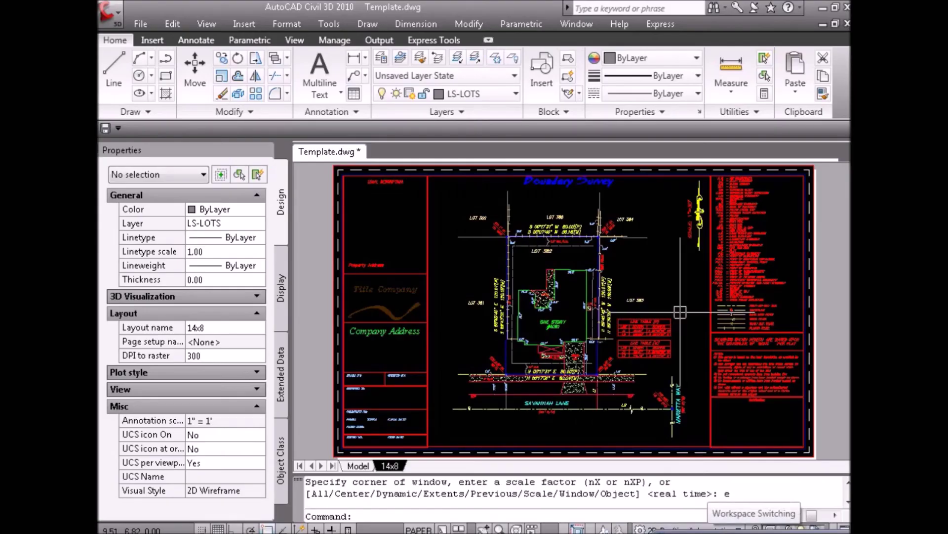
Inspect the title block area of the sheet, clearing stray selections.
left_click(681, 312)
key("Escape")
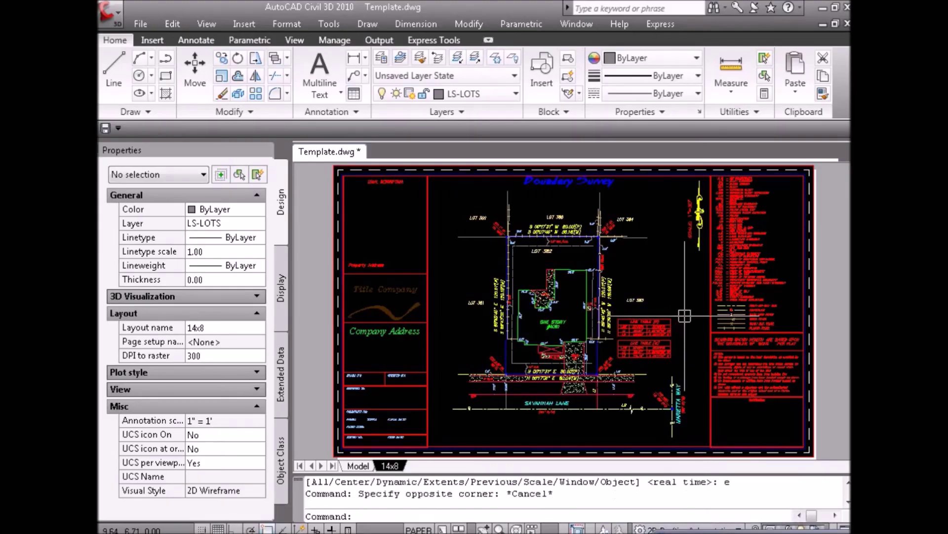
left_click(689, 402)
left_click(825, 413)
key("Escape")
left_click(704, 403)
key("Escape")
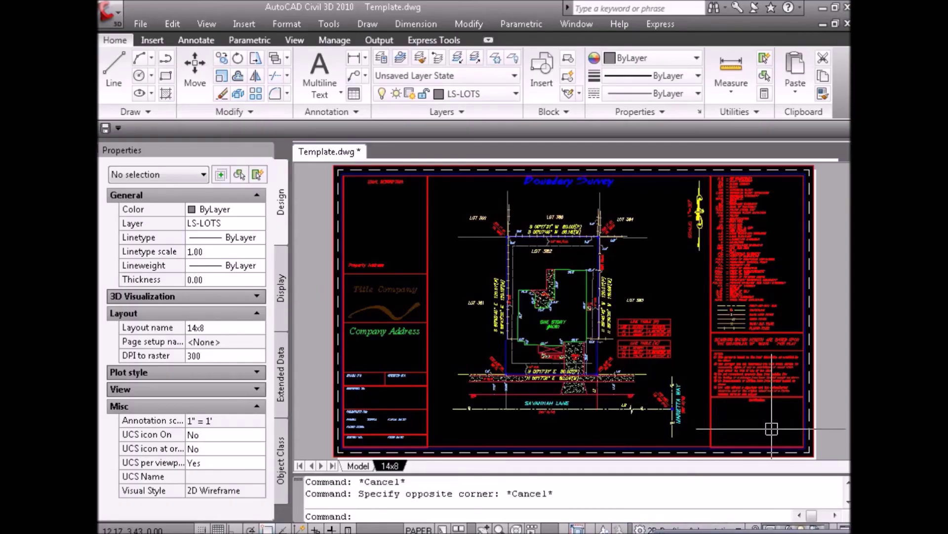